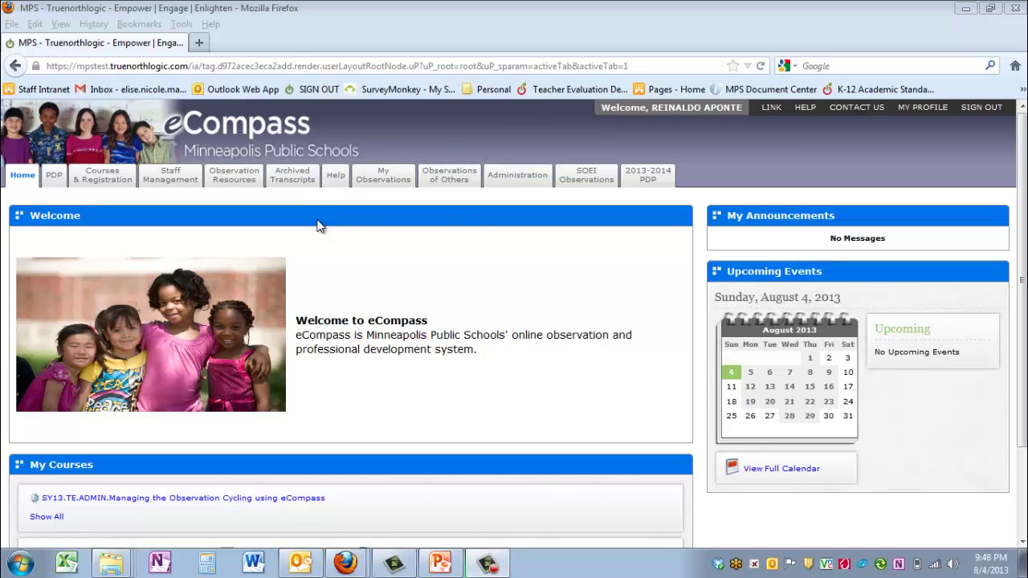
Open the third-listed teacher's evaluation in 2013-2014 Teacher Test Track 2, under the observations of others
click(454, 185)
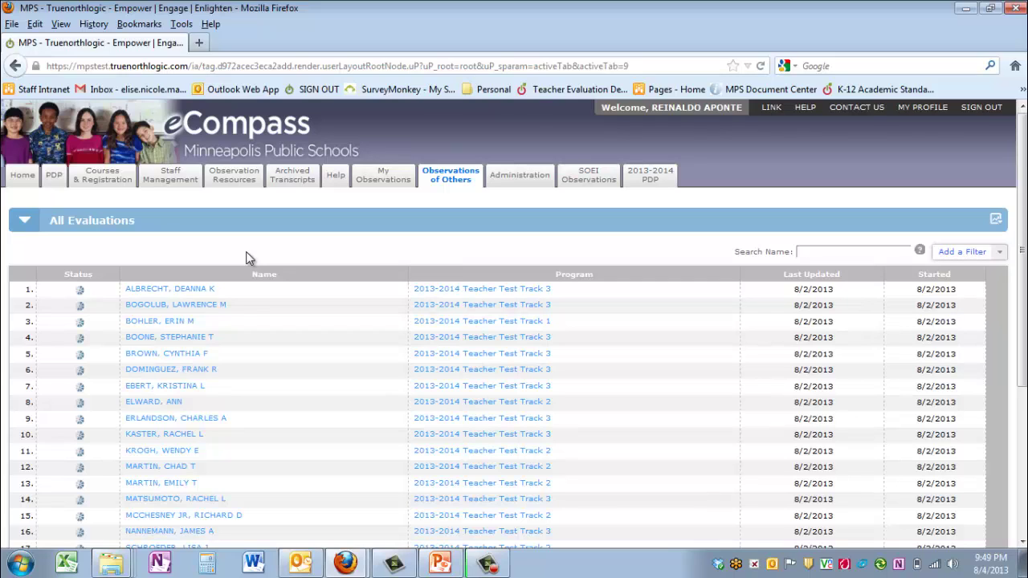
click(24, 225)
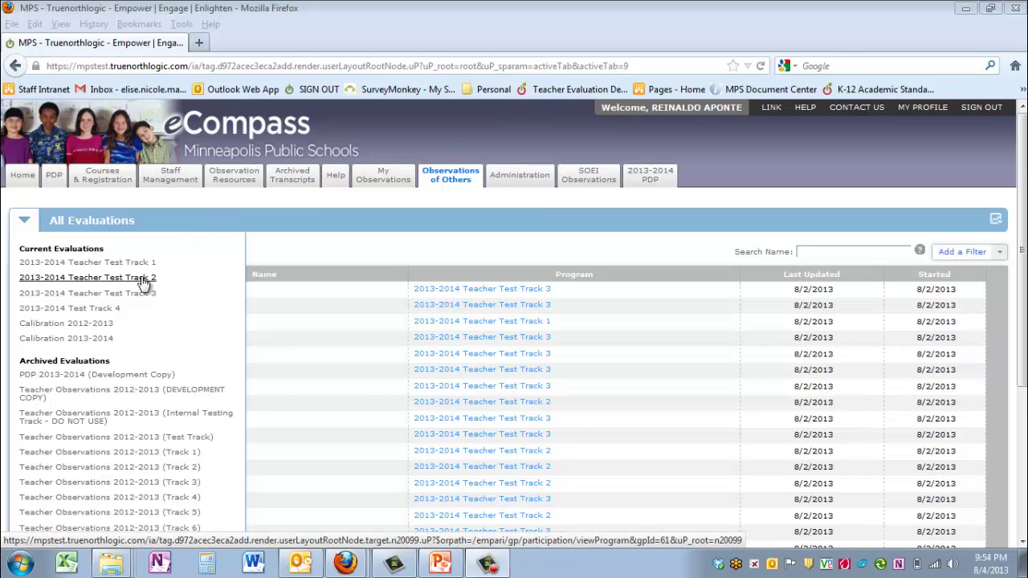
click(143, 281)
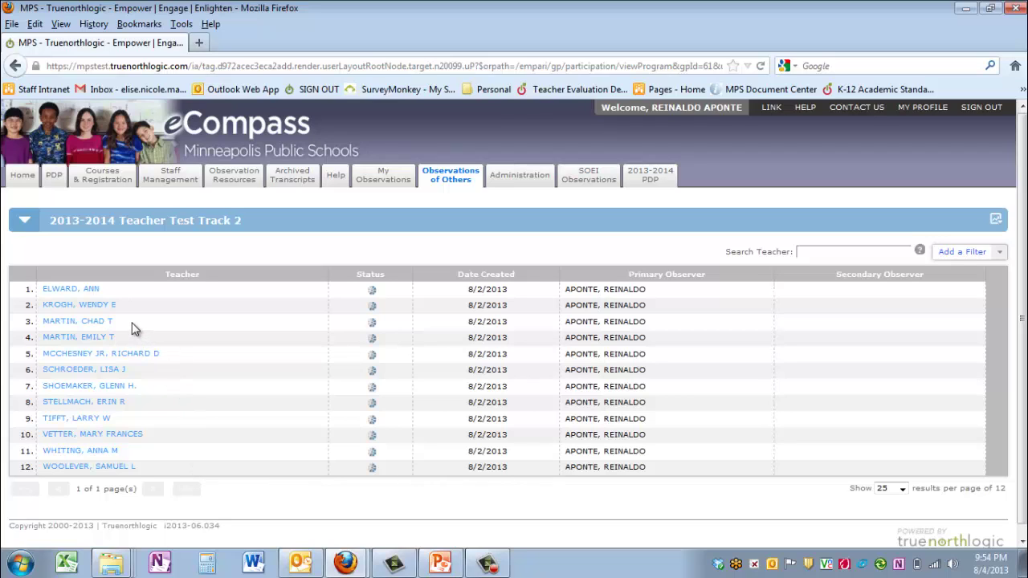
click(90, 325)
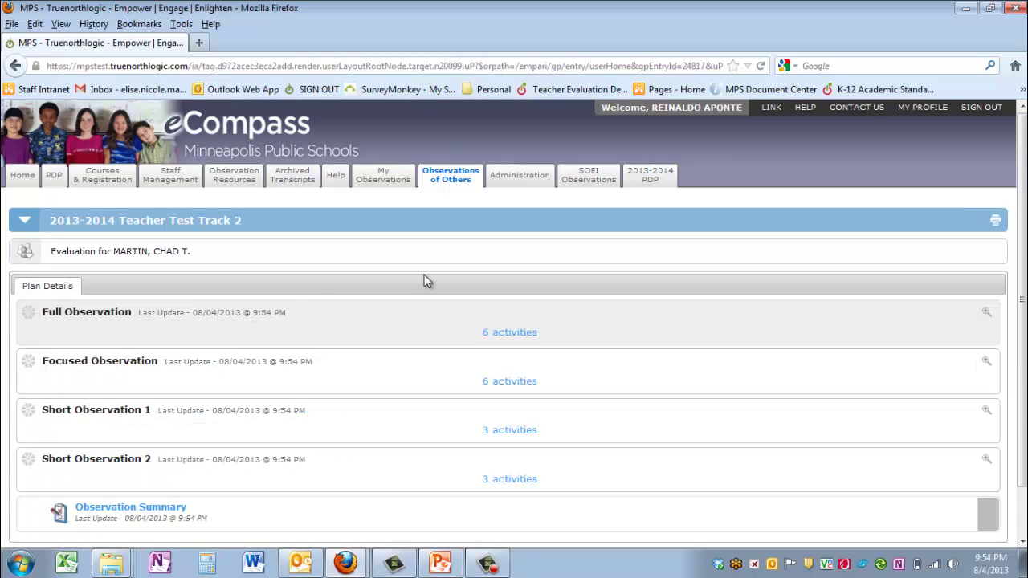
Expand the Full Observation activities and open the Teacher Pre-Conference Guide and Lesson Plan (Full)
scroll(1022, 213, down, 1)
scroll(1022, 213, down, 1)
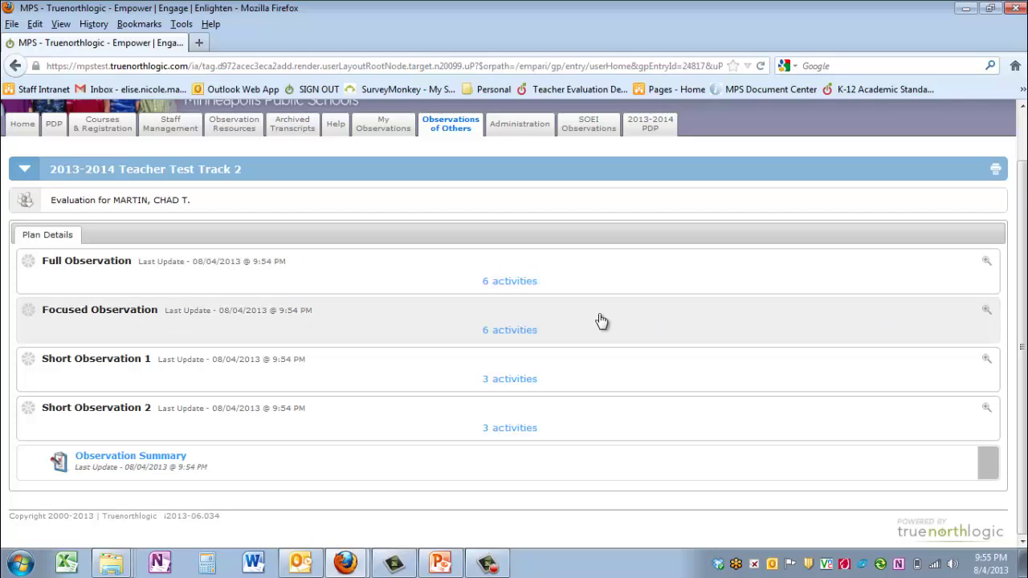
click(411, 286)
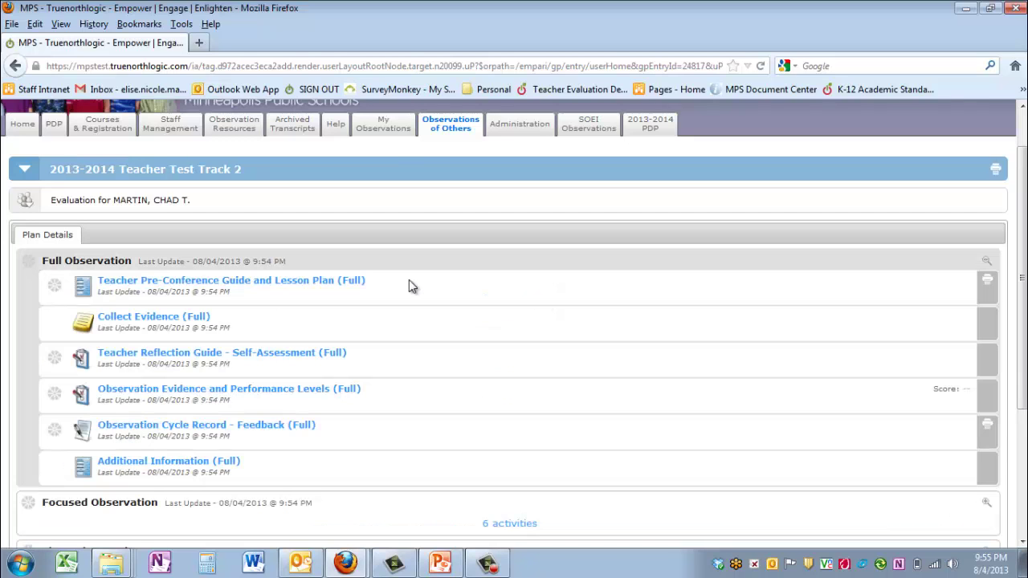
click(280, 283)
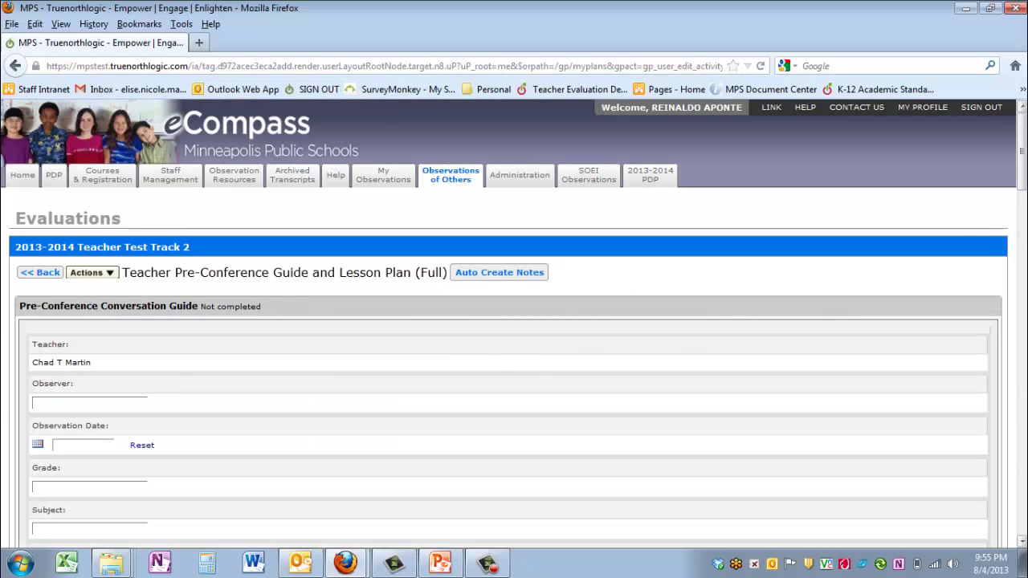
Review the fields and questions of the Pre-Conference Conversation Guide, and return to the evaluation plan
drag(1022, 150, 1024, 187)
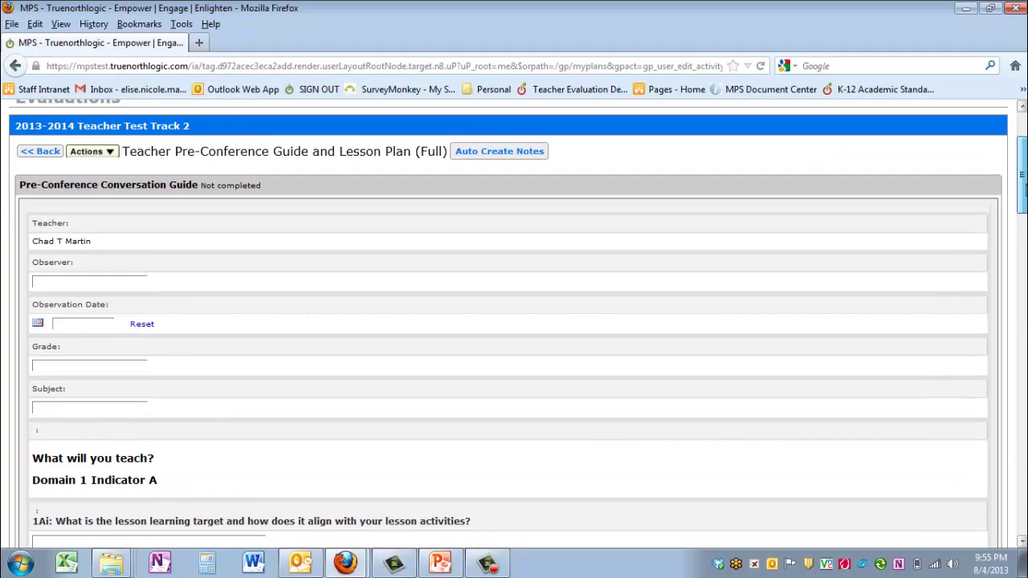
scroll(1024, 187, down, 1)
scroll(1024, 181, up, 3)
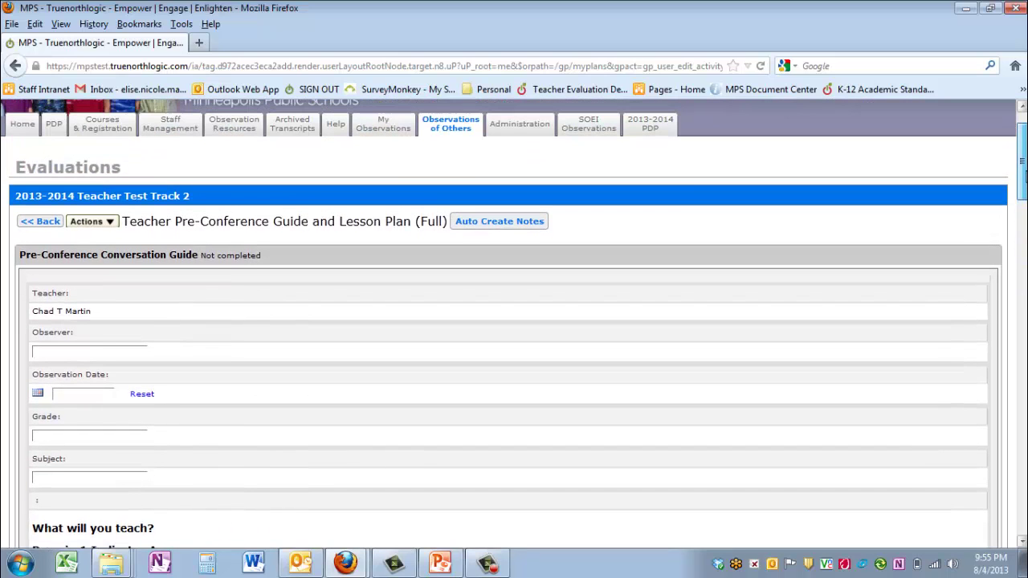
scroll(1024, 181, down, 5)
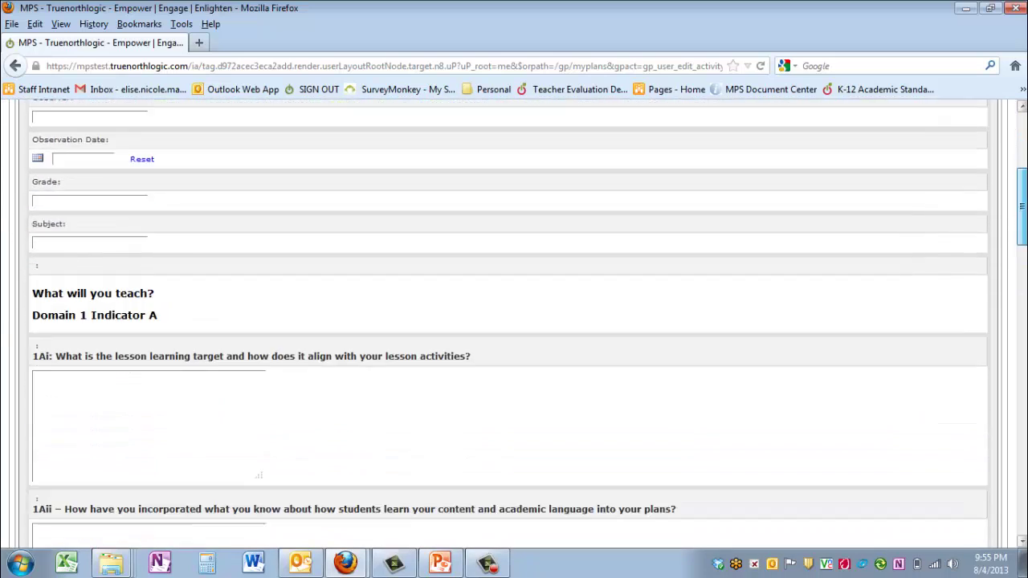
scroll(514, 321, down, 5)
scroll(515, 321, up, 10)
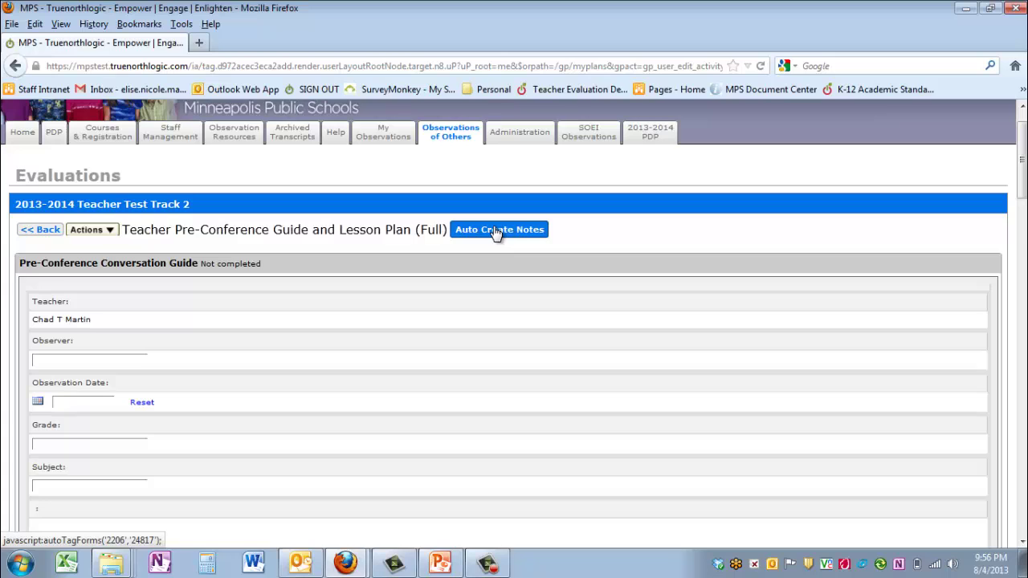
click(45, 233)
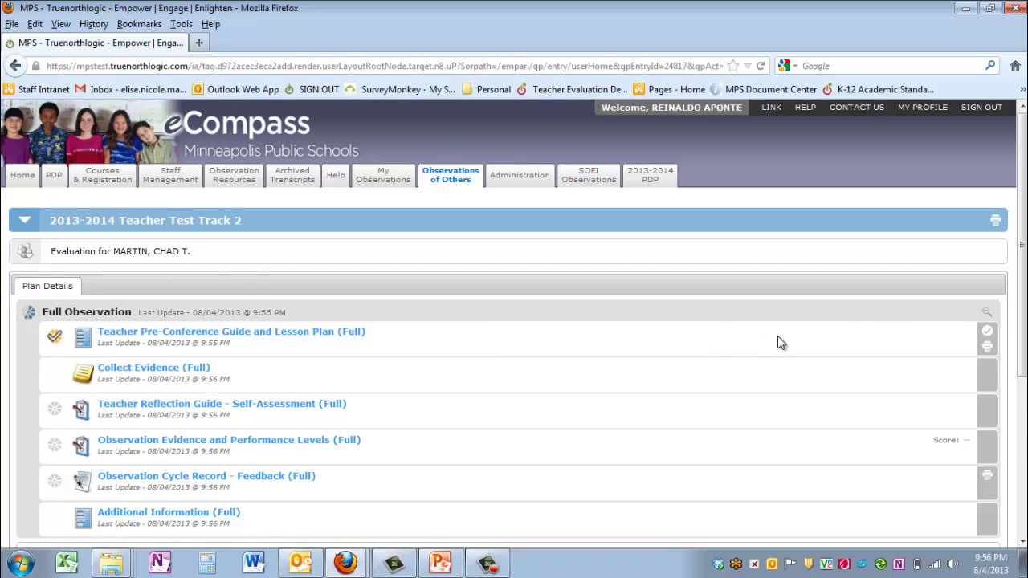
Mark the Teacher Pre-Conference Guide and Lesson Plan (Full) activity as complete
click(988, 336)
scroll(988, 335, down, 1)
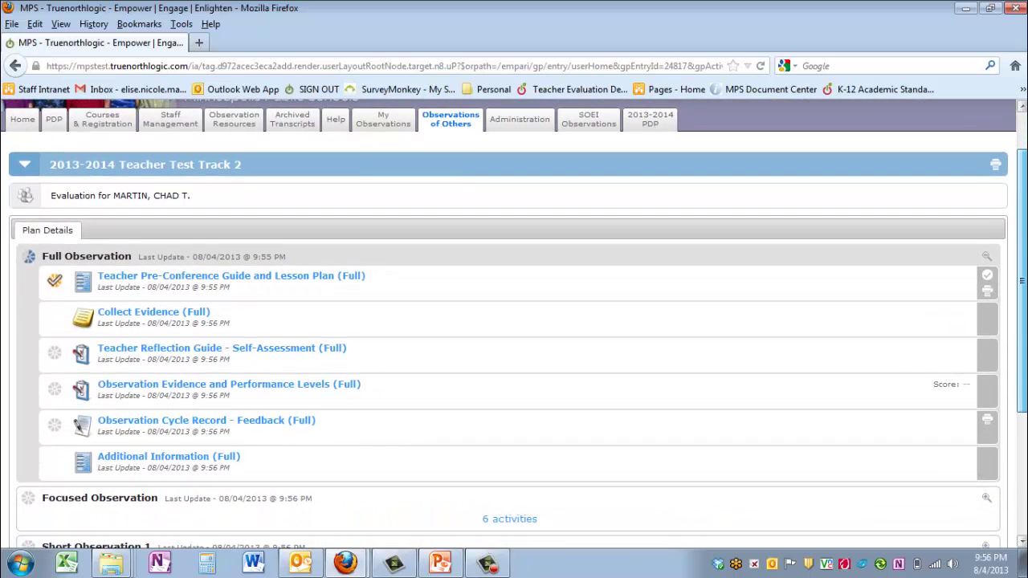
click(989, 278)
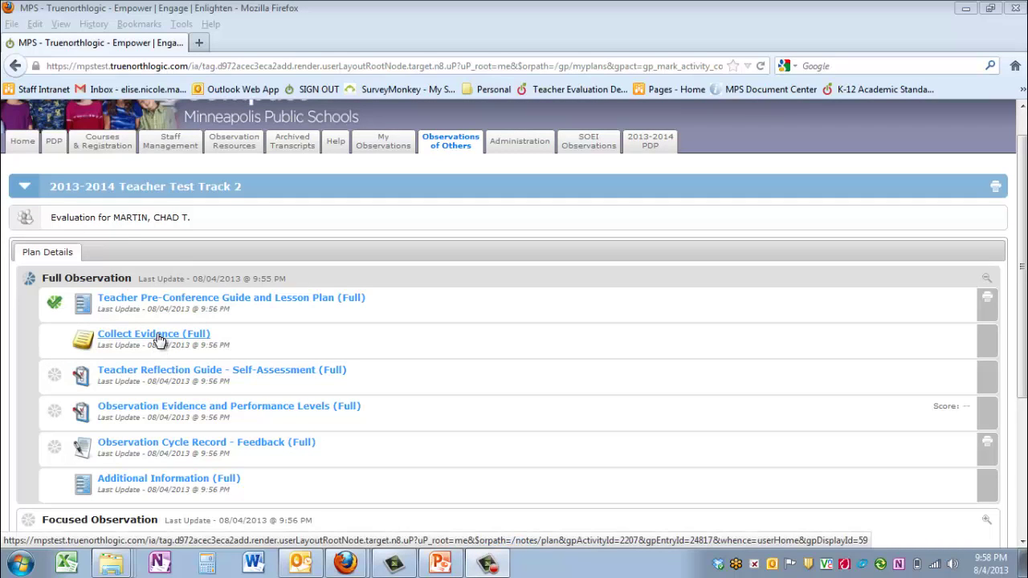
Create and save a note in Collect Evidence (Full) with two lines, each reading "Test evidence. Test evidence."
click(158, 338)
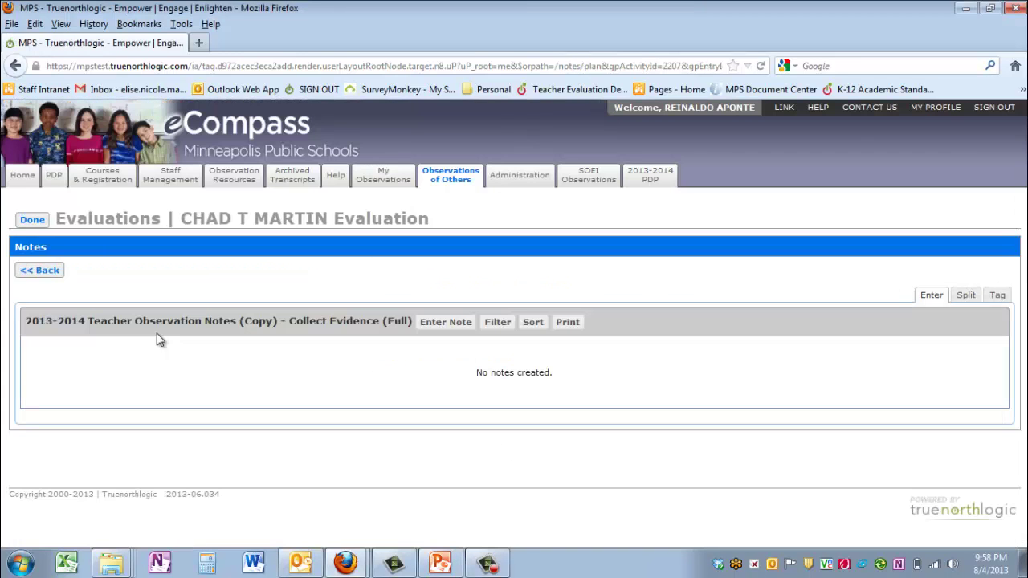
click(445, 325)
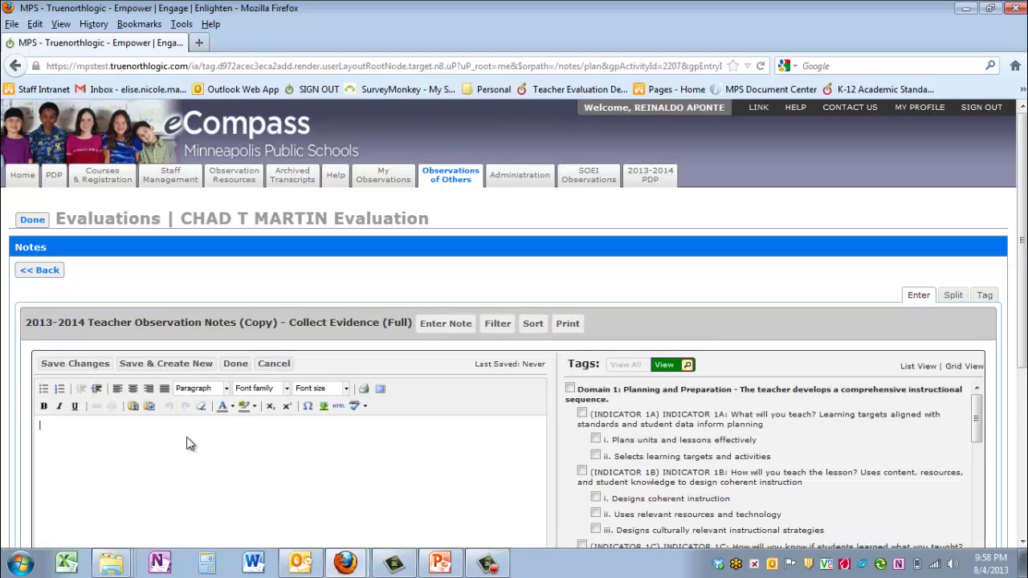
text(Test evidence. Test evidence. Test evidence. Test evidence)
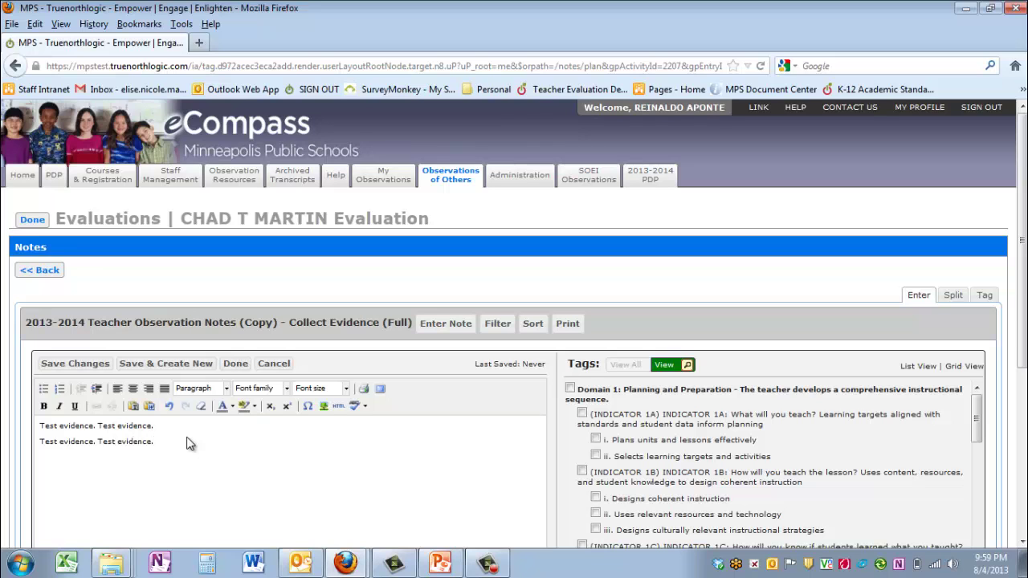
scroll(1023, 333, down, 3)
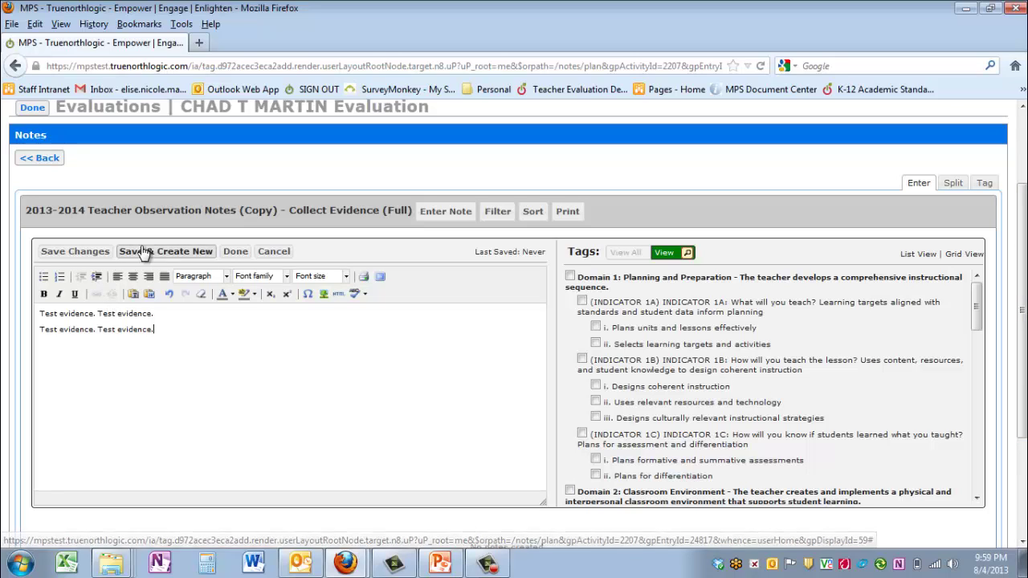
click(81, 252)
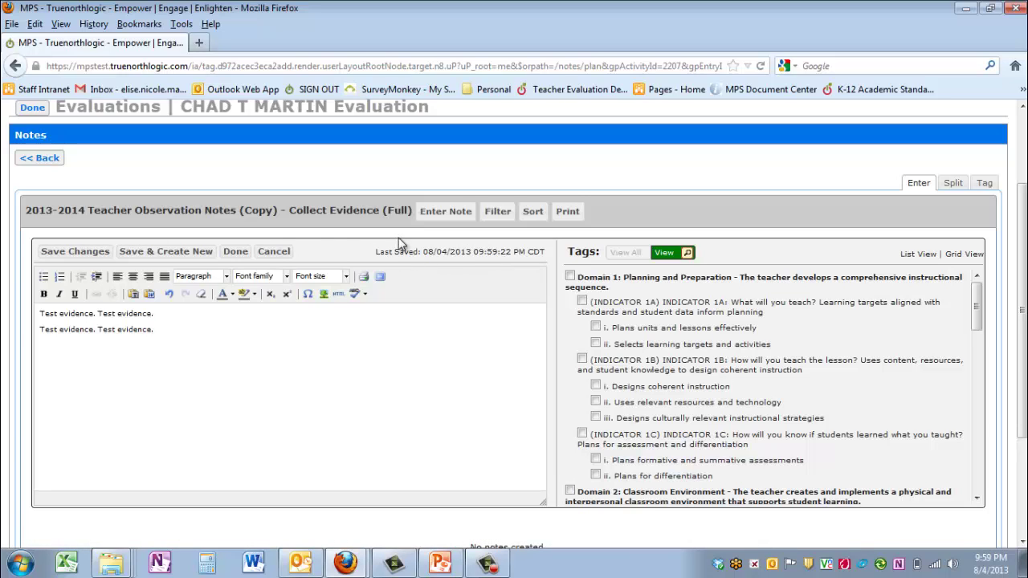
click(239, 254)
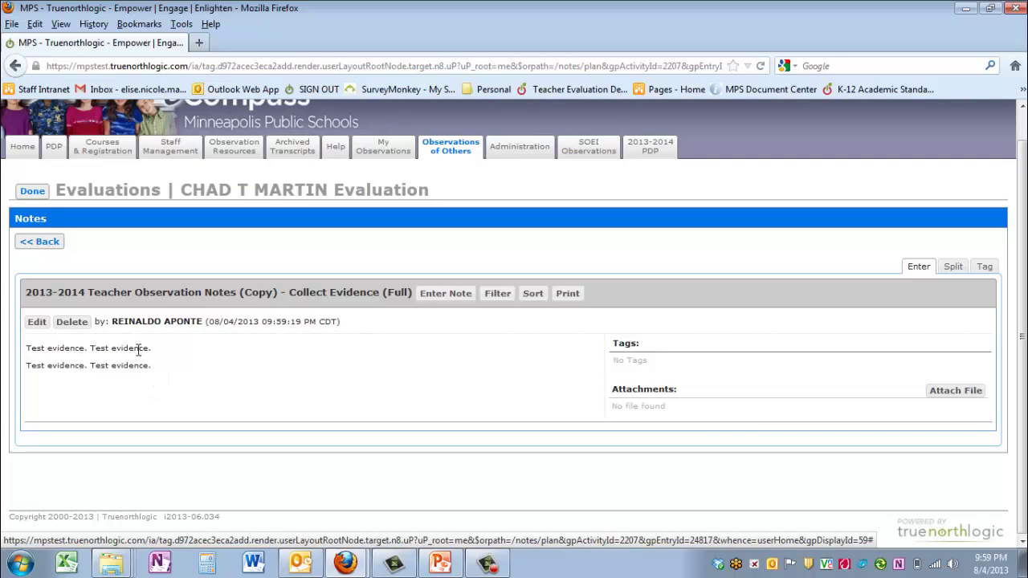
Create a new note from the saved note's second line, tag it "i. Plans formative and summative assessments", and save it
drag(151, 368, 25, 375)
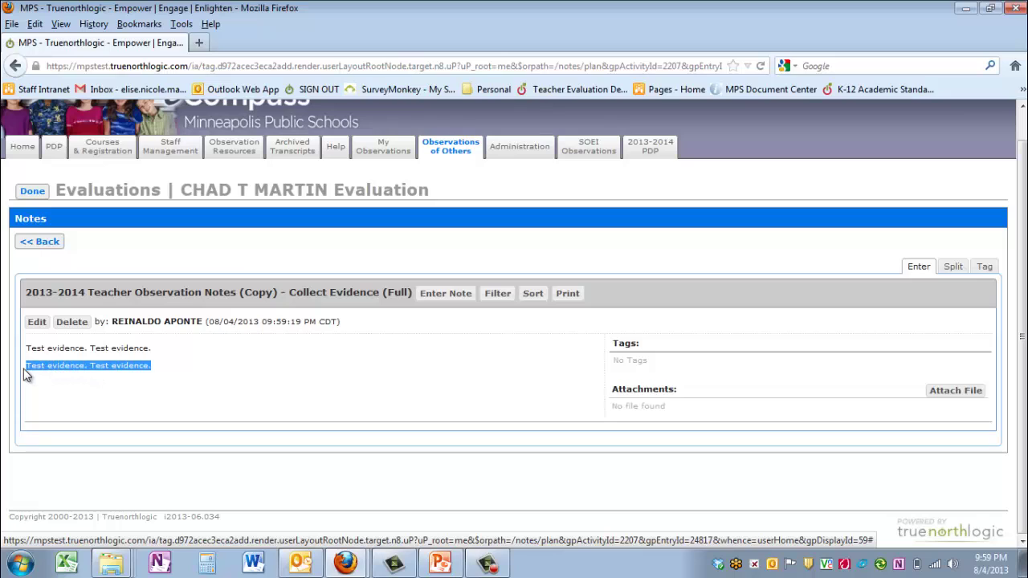
click(70, 366)
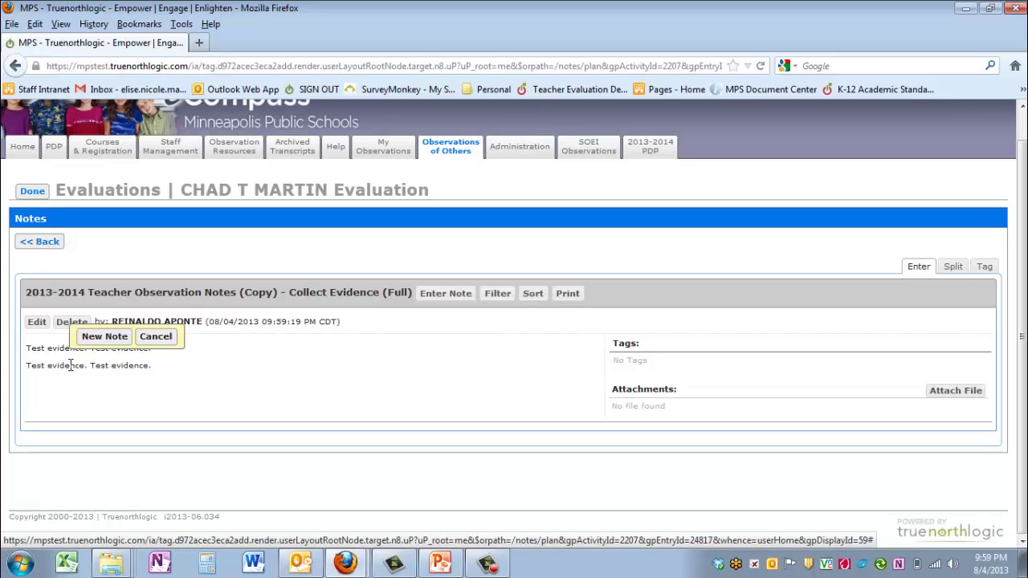
click(104, 337)
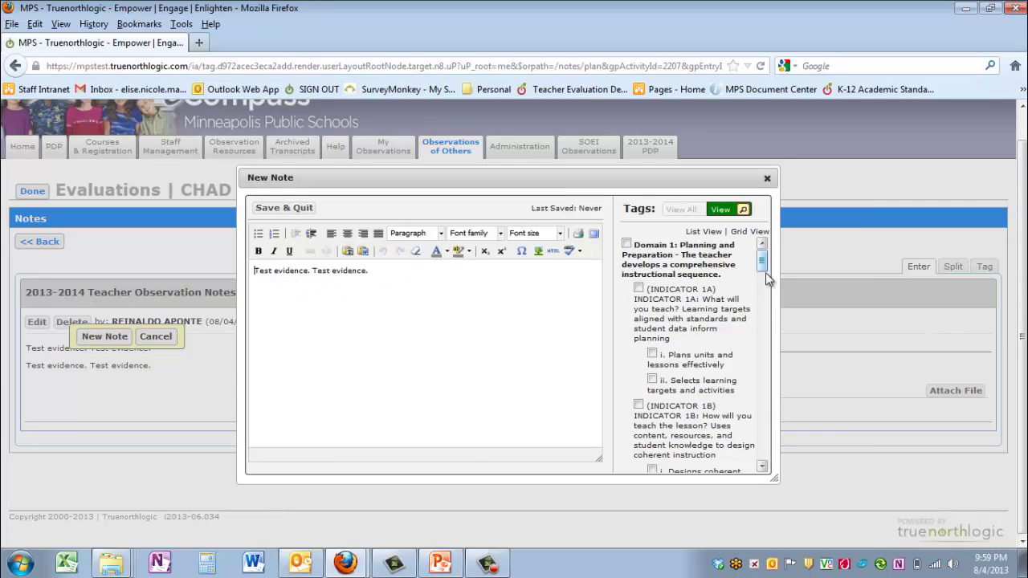
drag(762, 269, 766, 306)
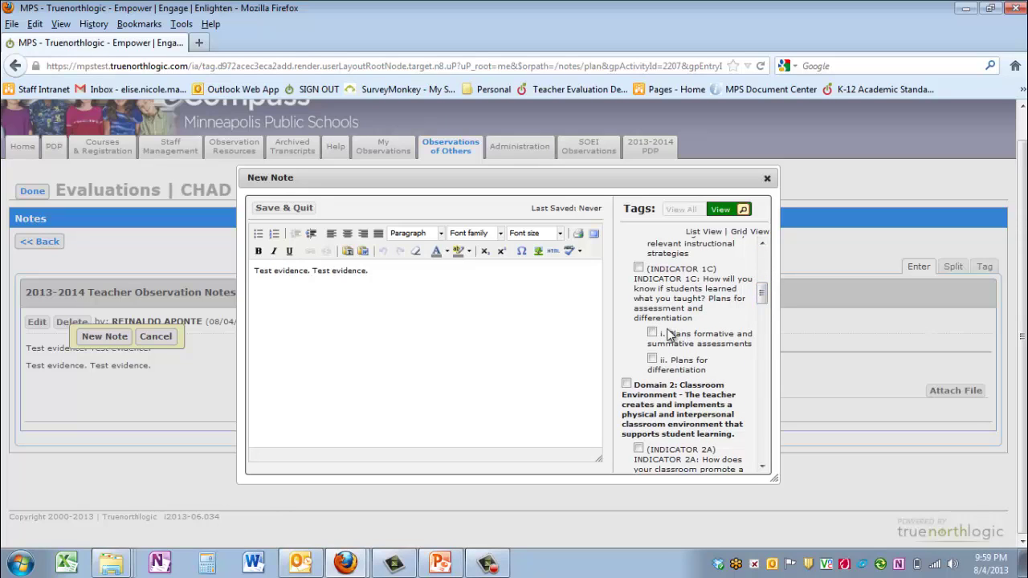
click(653, 333)
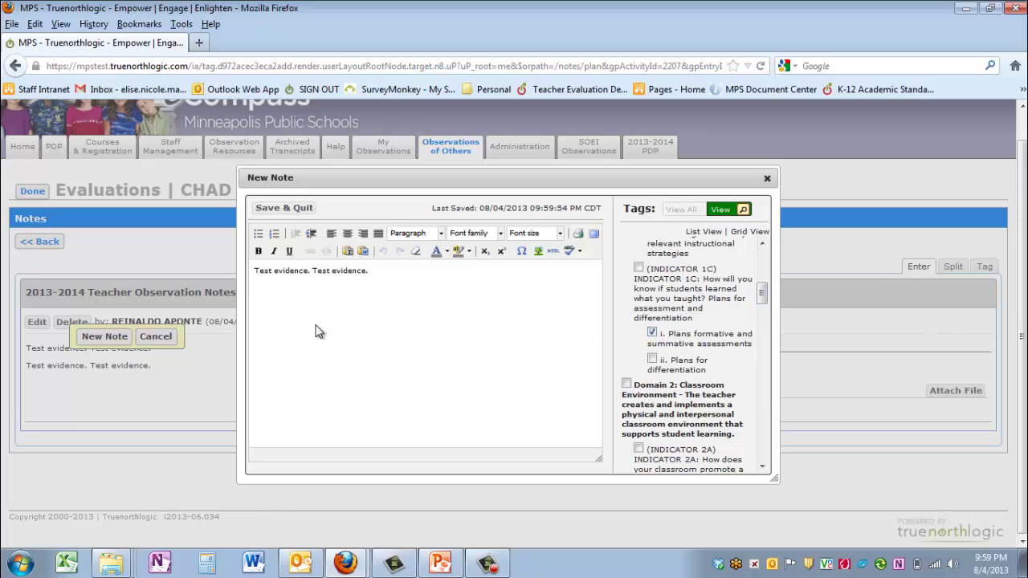
click(286, 208)
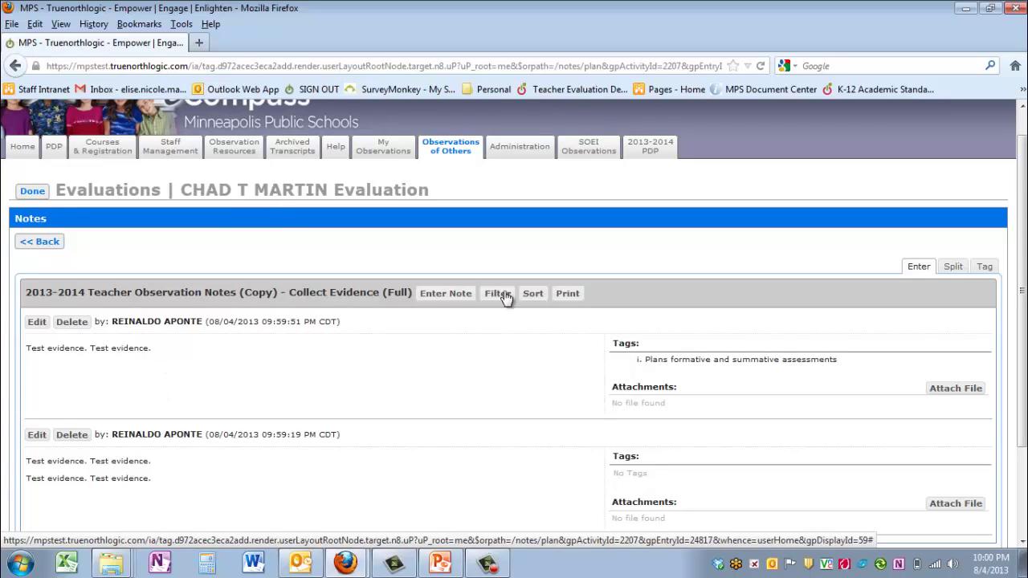
Add and save a separate note with paragraphs "Test evidence. Test evidence.", "Test evidence.", "Test evidence 1 2 3 4." and "Test evidence ABCD."
click(452, 296)
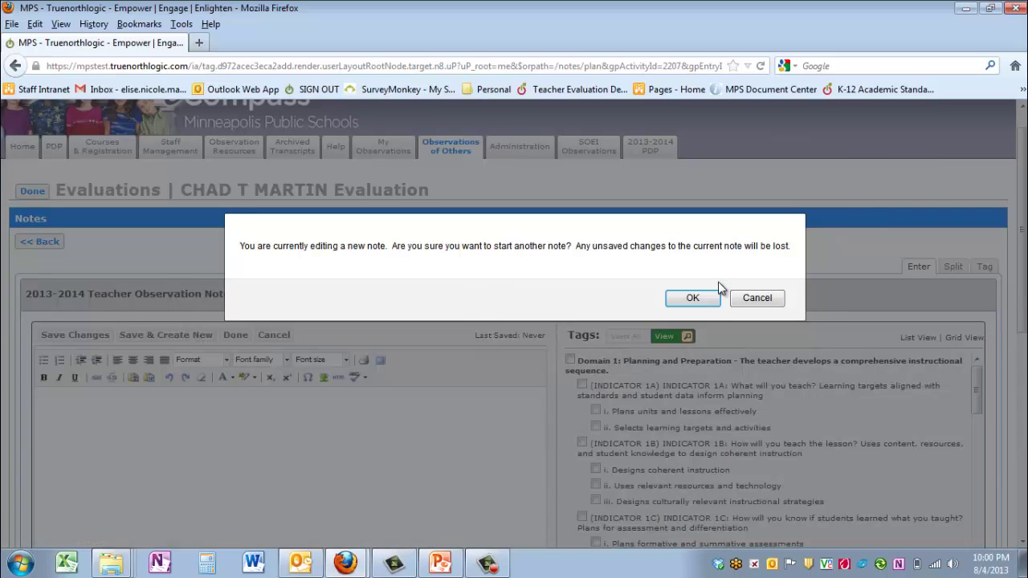
click(693, 302)
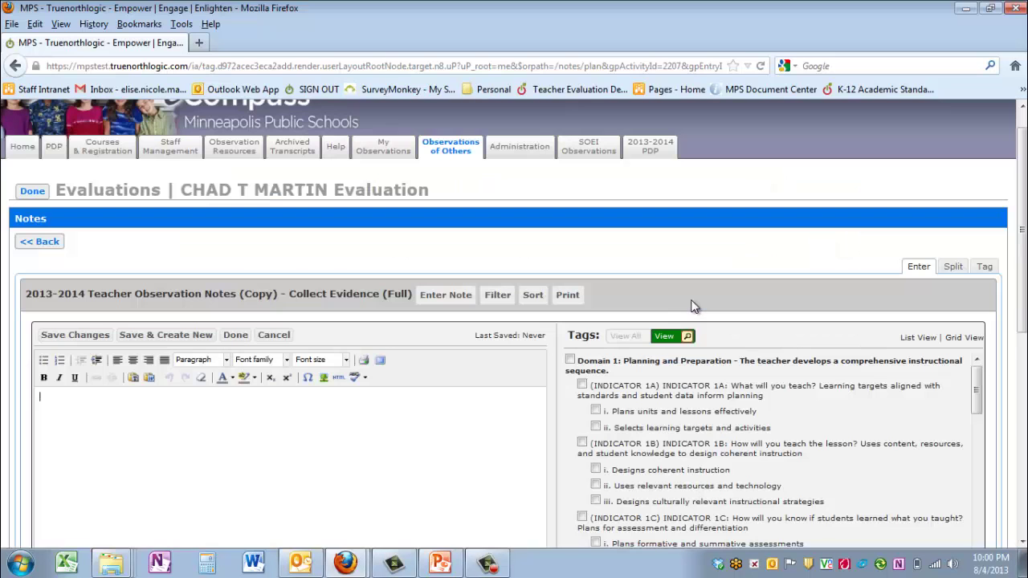
text(Test evidence. Test evidence)
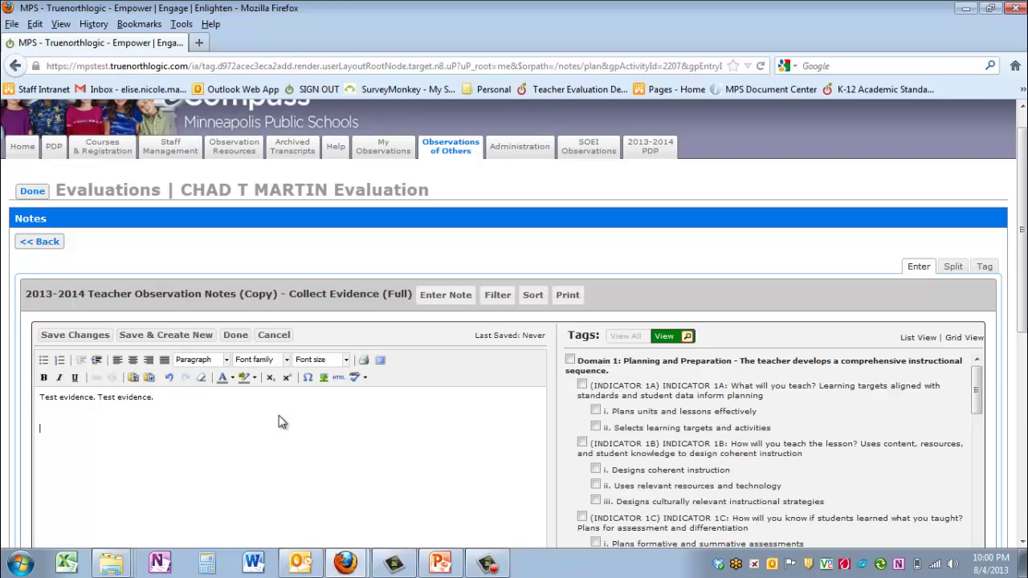
text(.)
key(Return)
key(Return)
text(Test evidence)
key(Return)
text(Test evidence 1 2 3 4.)
key(Return)
key(Return)
text(Test evidence)
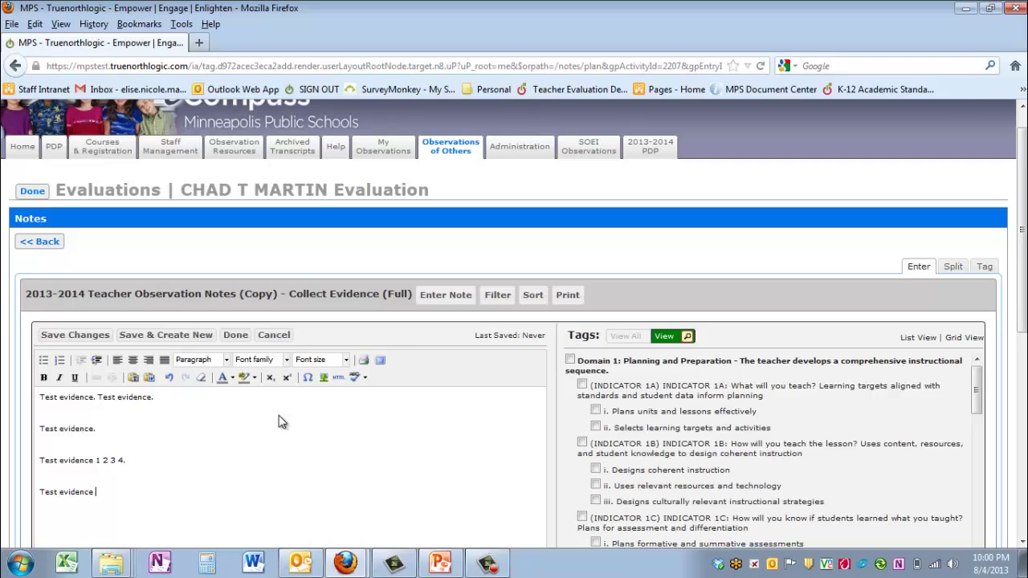
text( ABCD.)
click(100, 337)
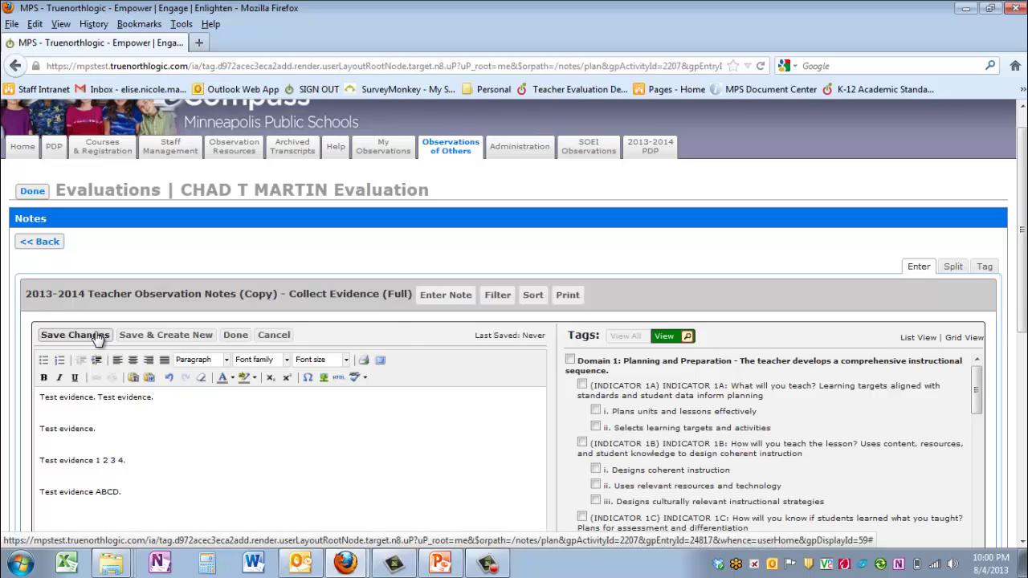
click(232, 336)
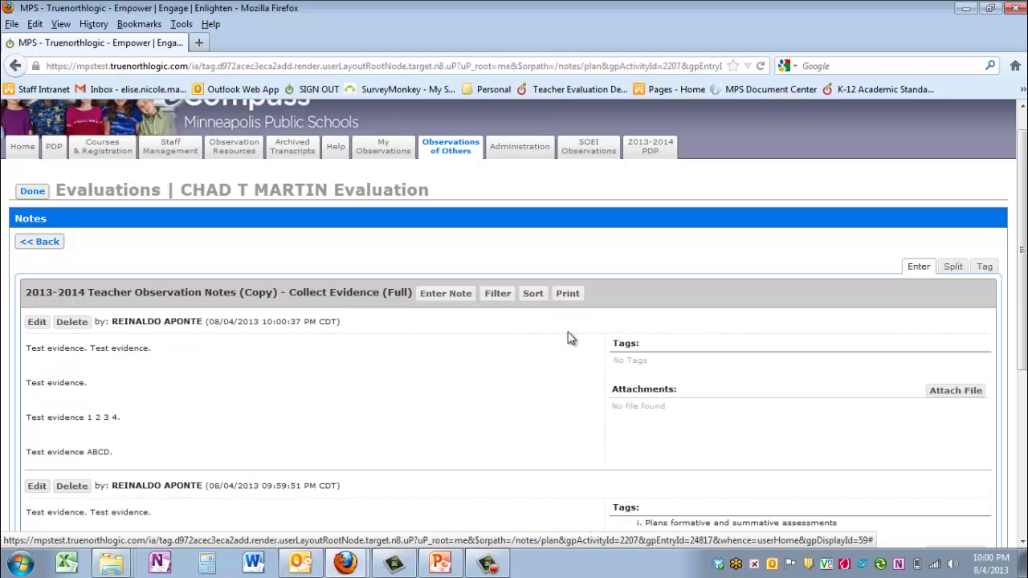
Split the four-paragraph evidence note into separate new notes, one for every paragraph
click(955, 270)
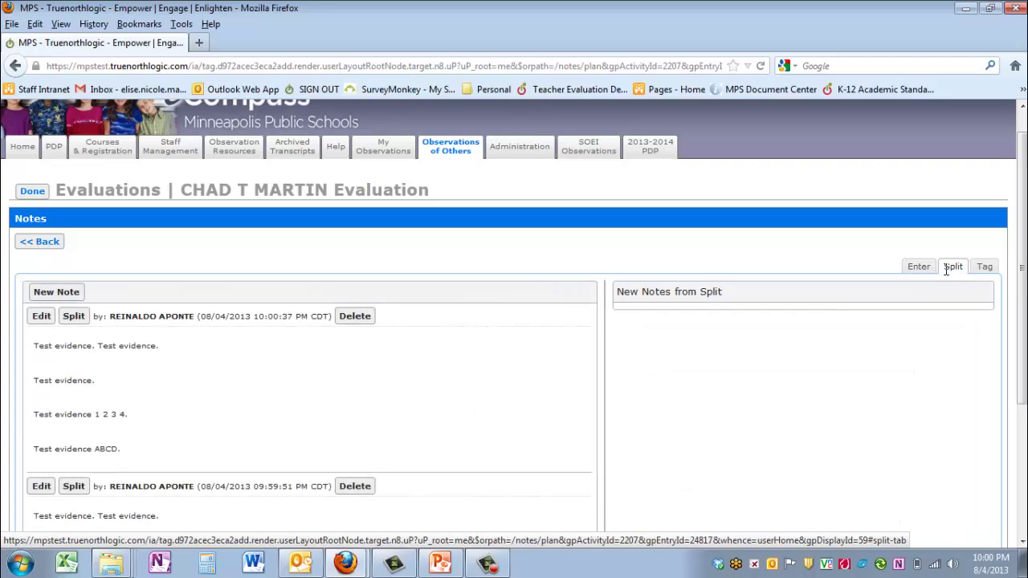
drag(1022, 242, 1013, 296)
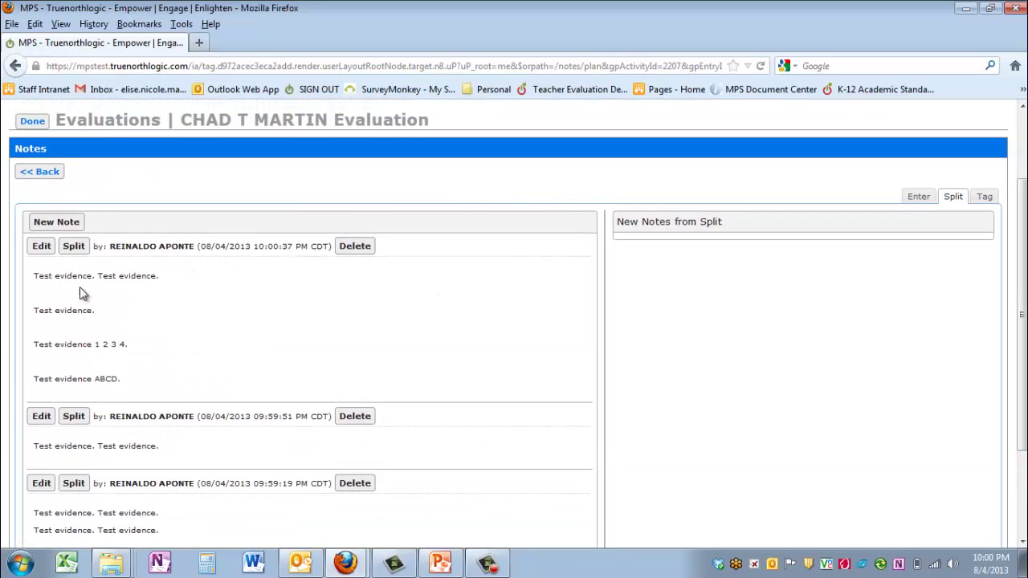
click(74, 248)
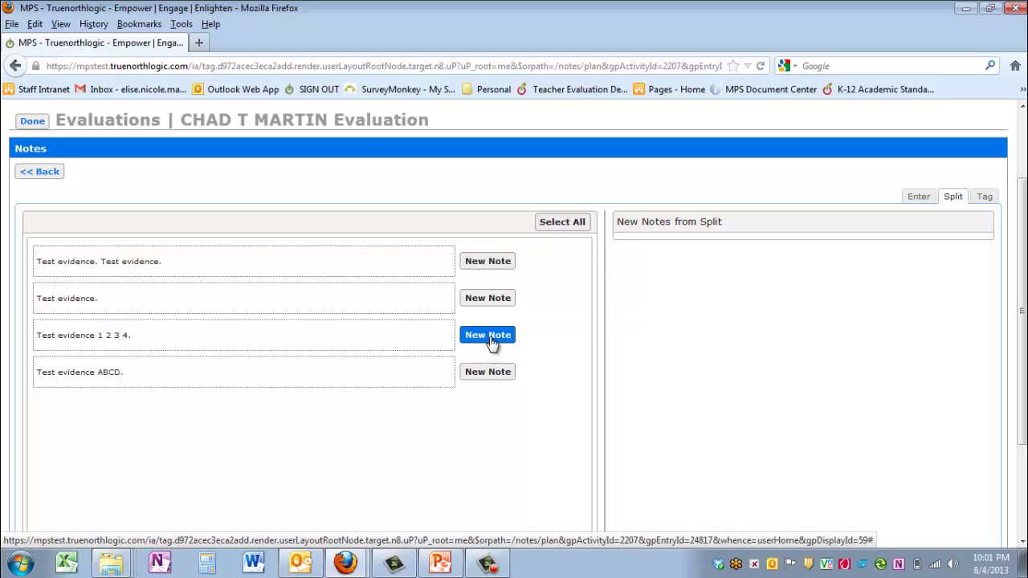
click(562, 224)
scroll(1024, 215, down, 3)
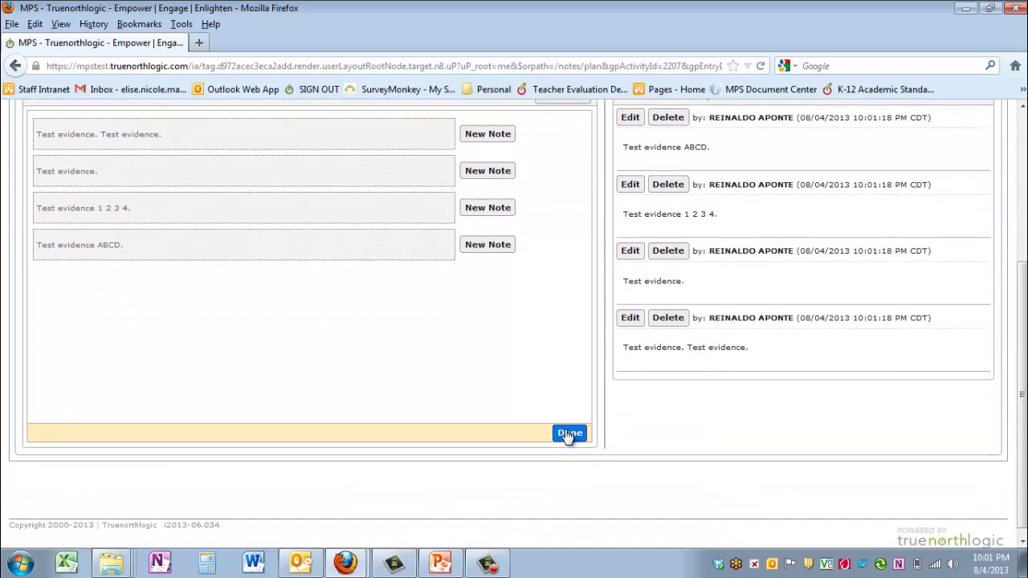
click(566, 436)
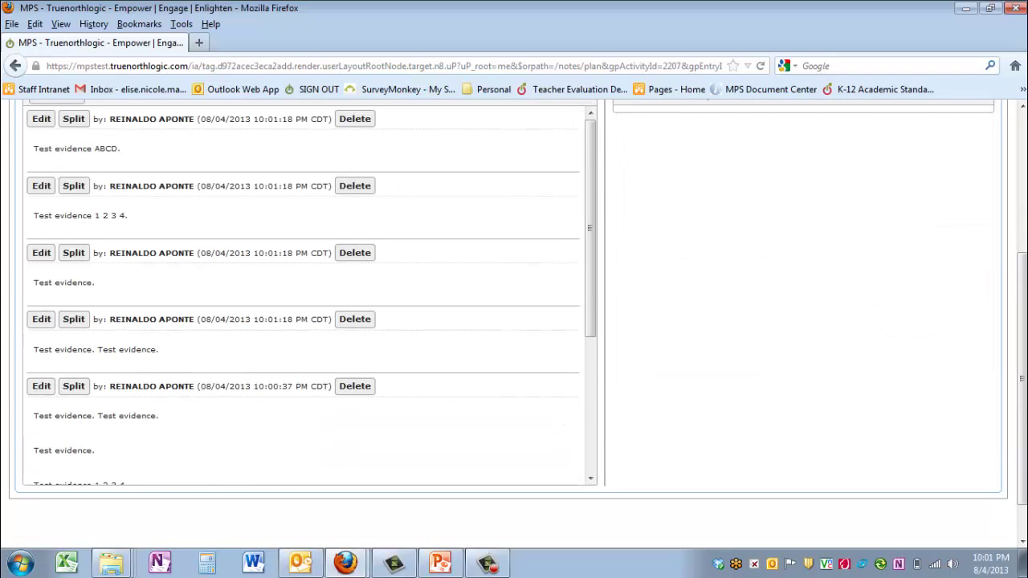
scroll(562, 233, up, 3)
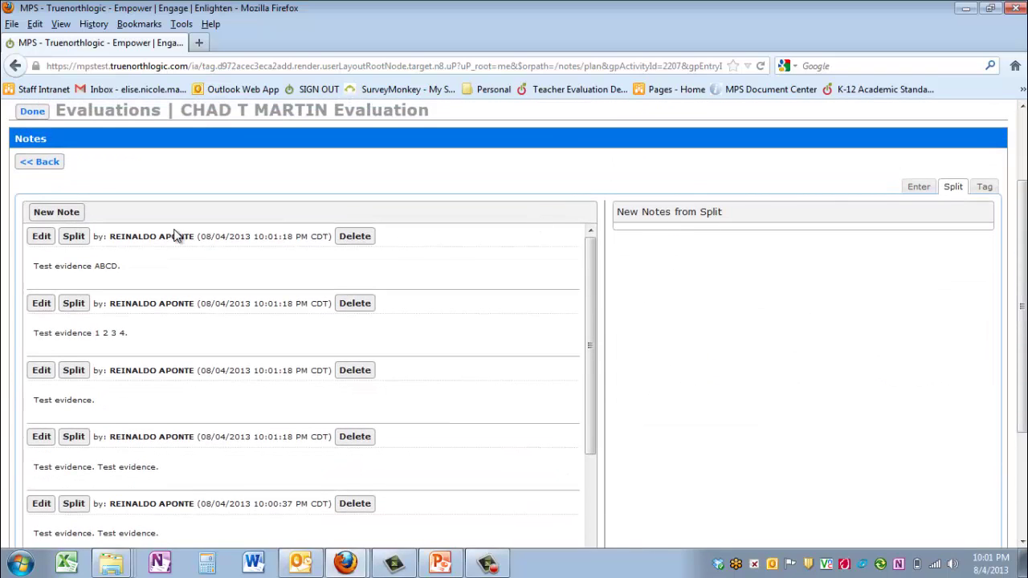
Tag the "Test evidence ABCD." note with "ii. Uses relevant resources and technology" and "ii. Establishes high cognitive expectations", and save it
click(918, 187)
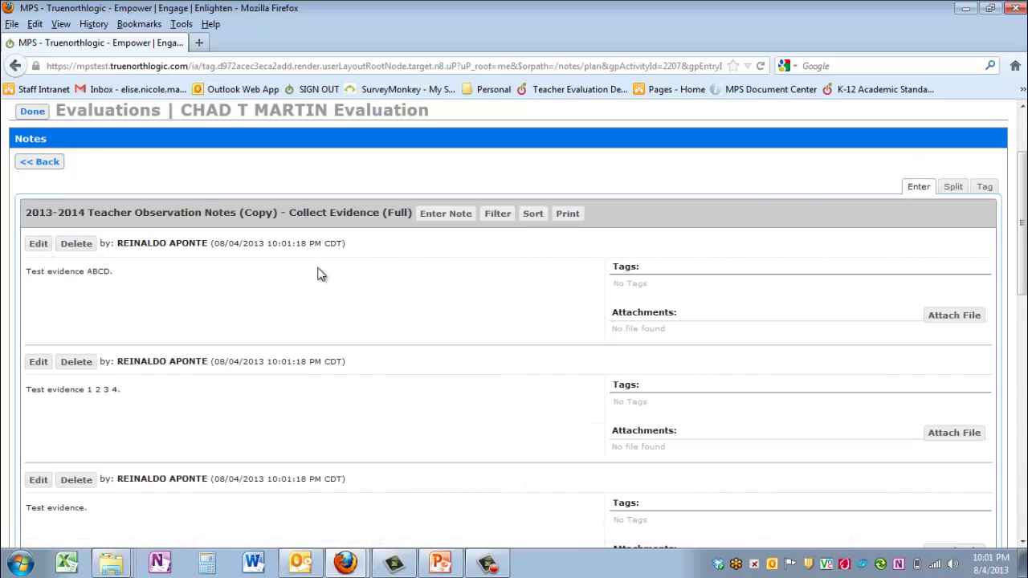
click(37, 243)
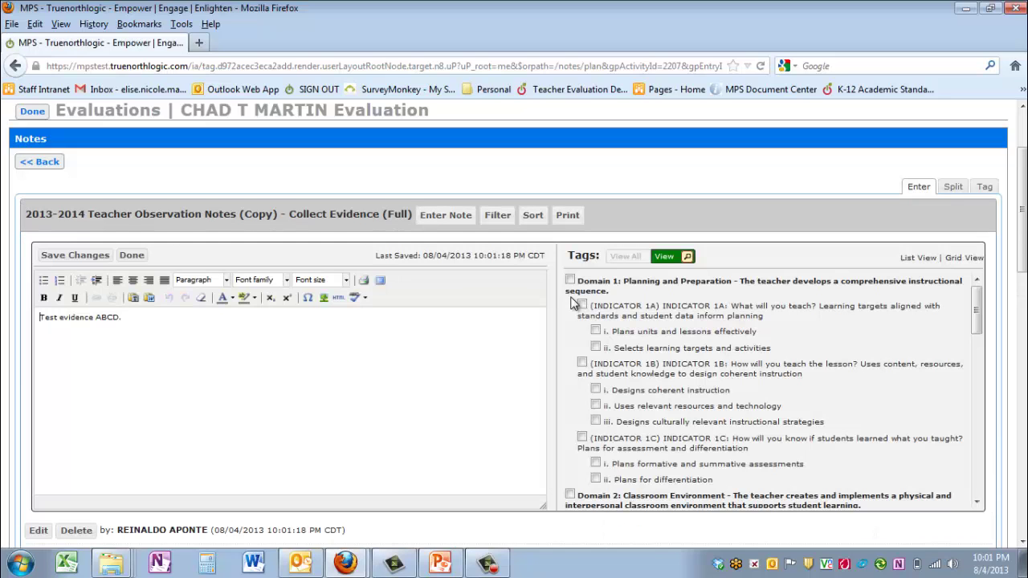
click(595, 405)
drag(978, 310, 981, 337)
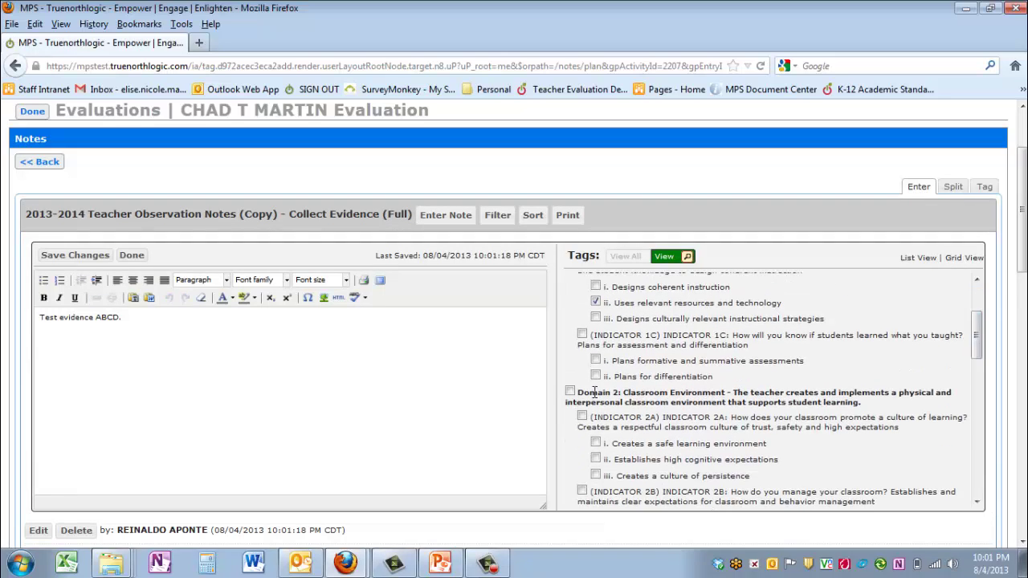
click(595, 459)
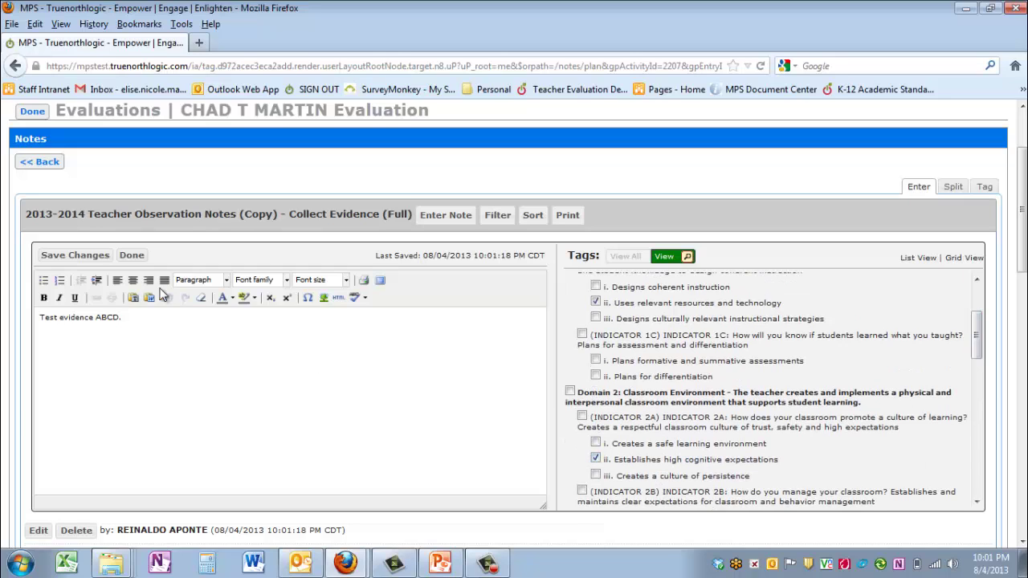
click(75, 256)
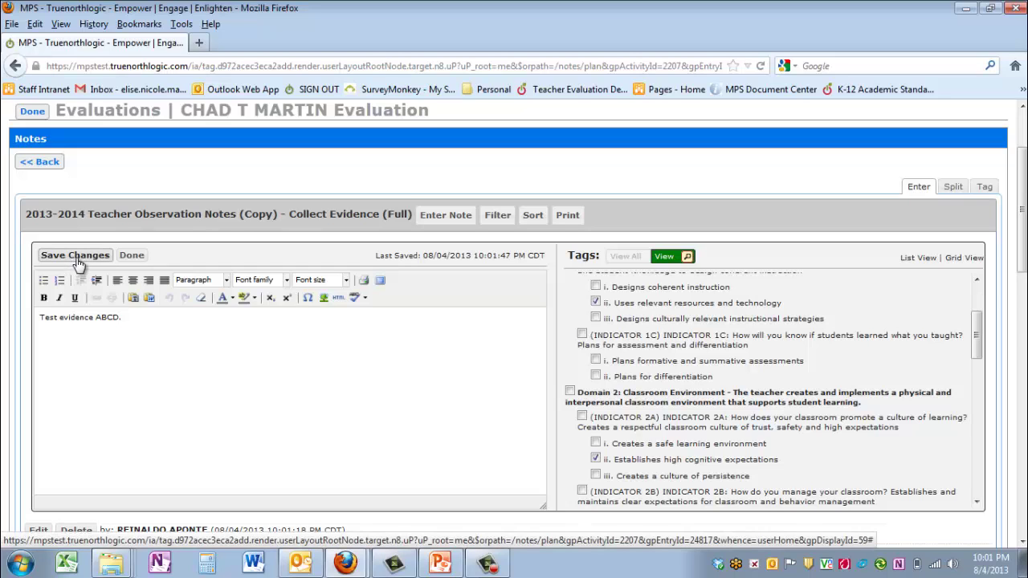
click(132, 255)
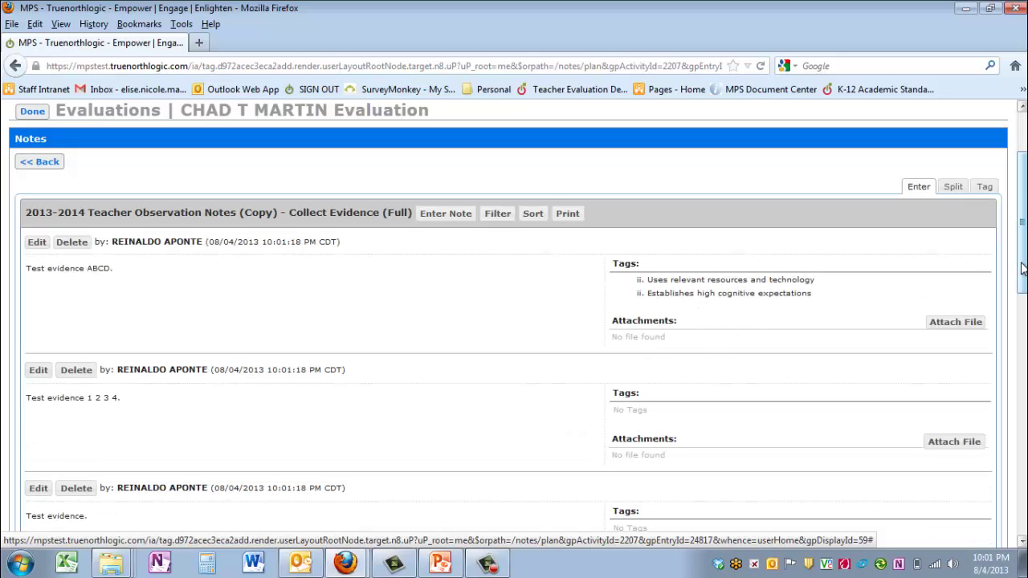
Leave the notes and view the Teacher Reflection Guide - Self-Assessment (Full) activity
drag(1022, 269, 1022, 230)
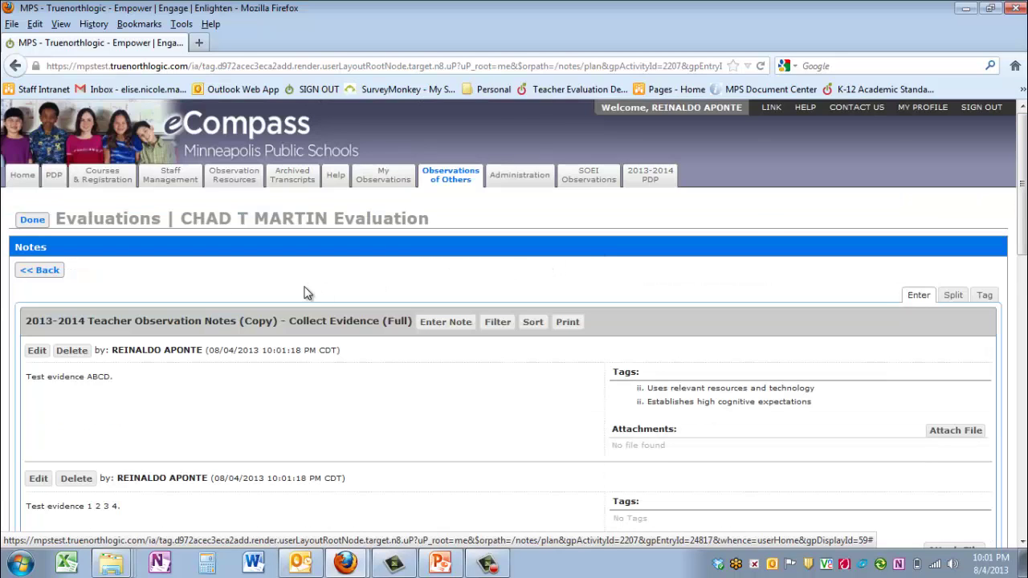
click(46, 269)
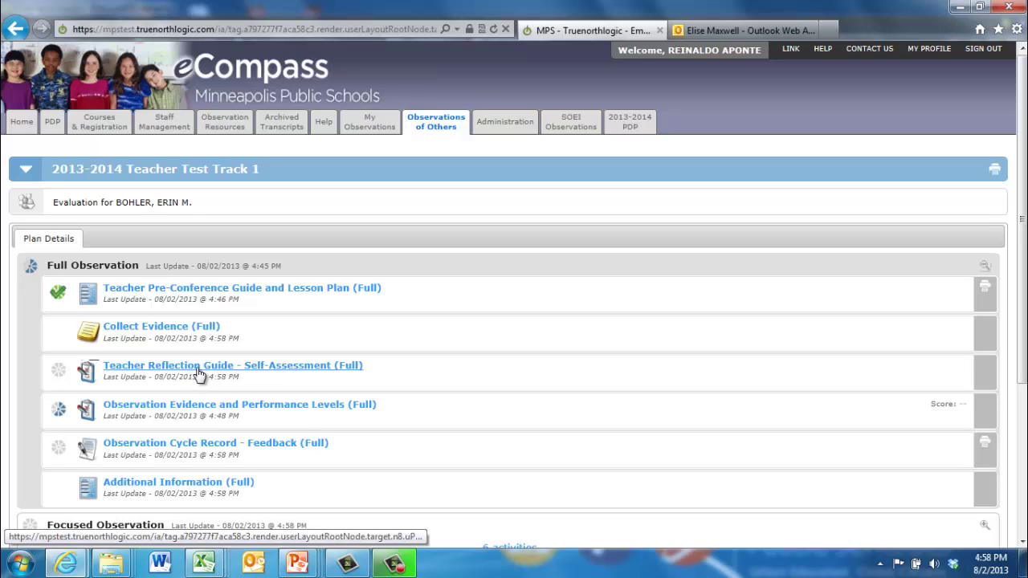
click(199, 368)
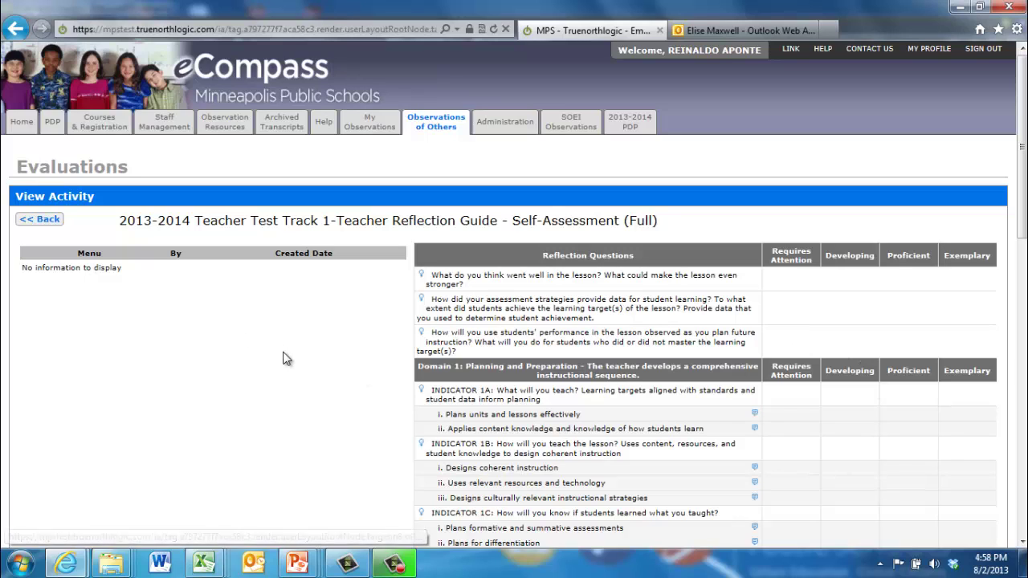
click(46, 222)
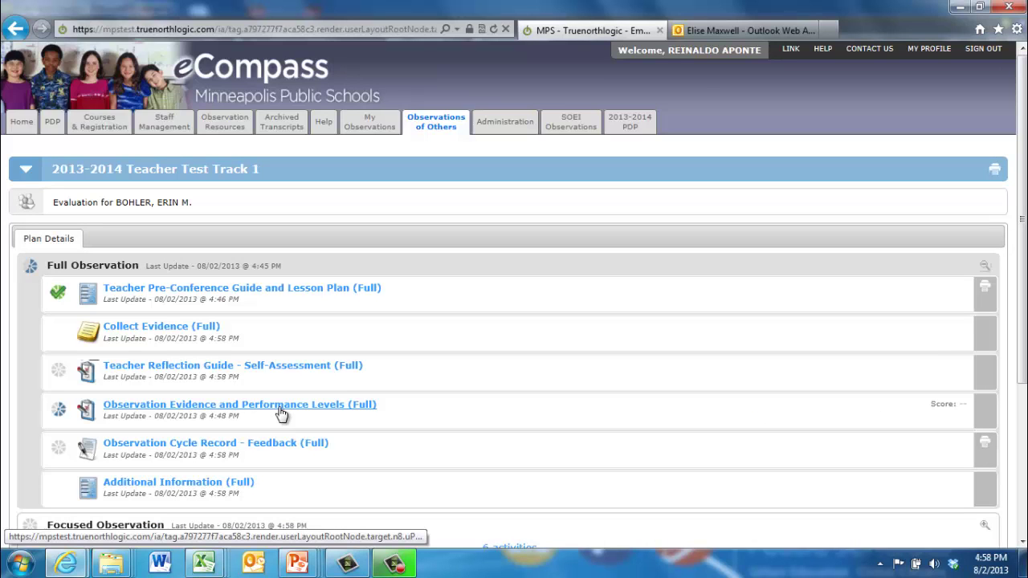
In Observation Evidence and Performance Levels (Full), rate "Plans units and lessons effectively" as Proficient and save an evidence note "asfjasdjfa;klsdjf;klasdj;flkasdj"
click(281, 408)
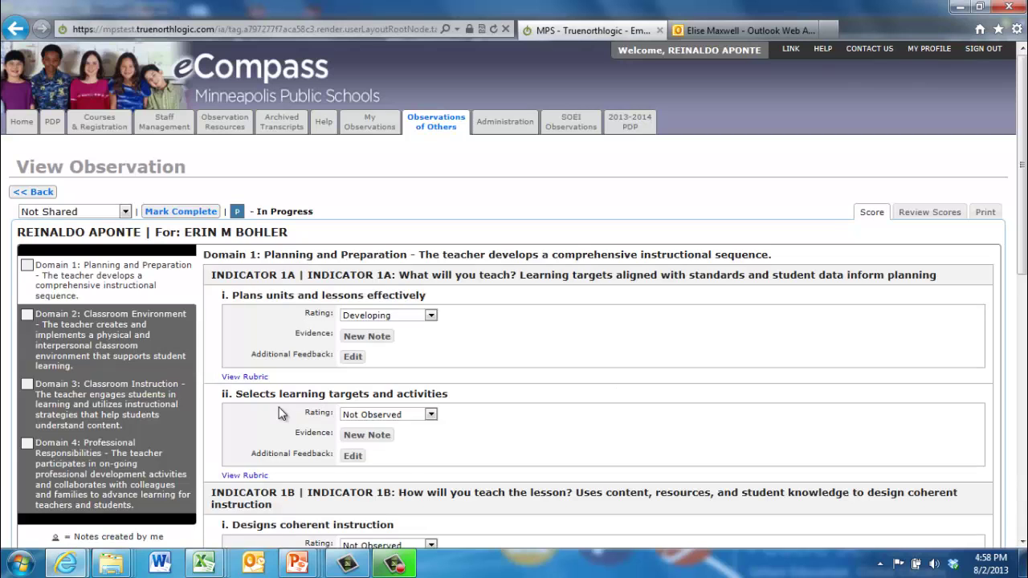
drag(1021, 161, 1022, 205)
click(432, 212)
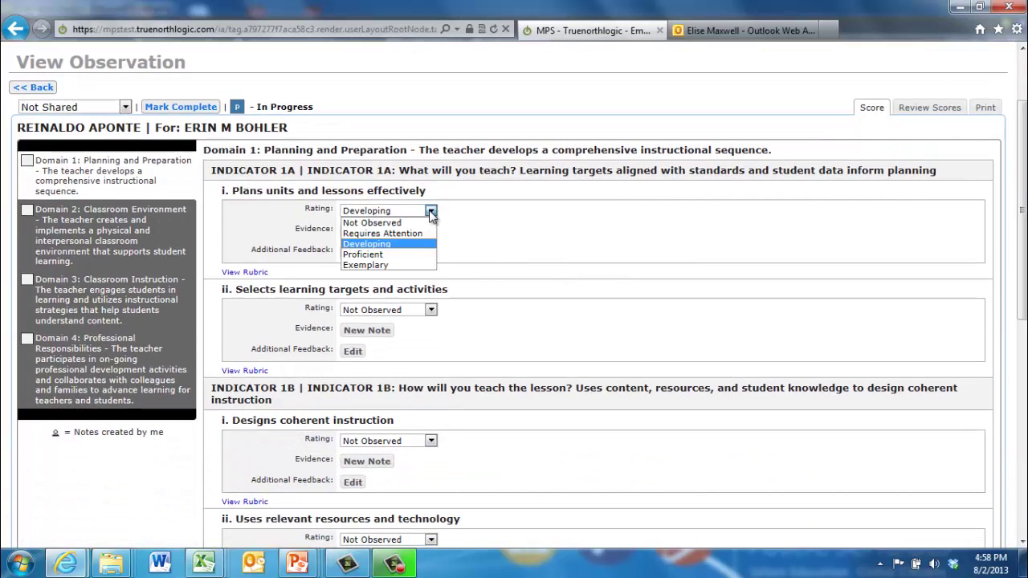
click(406, 255)
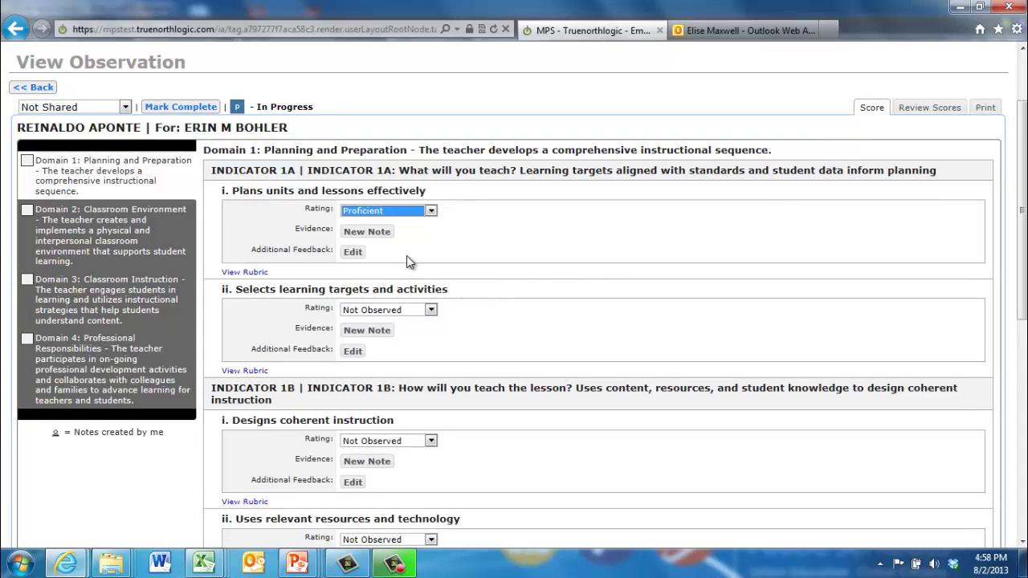
click(375, 235)
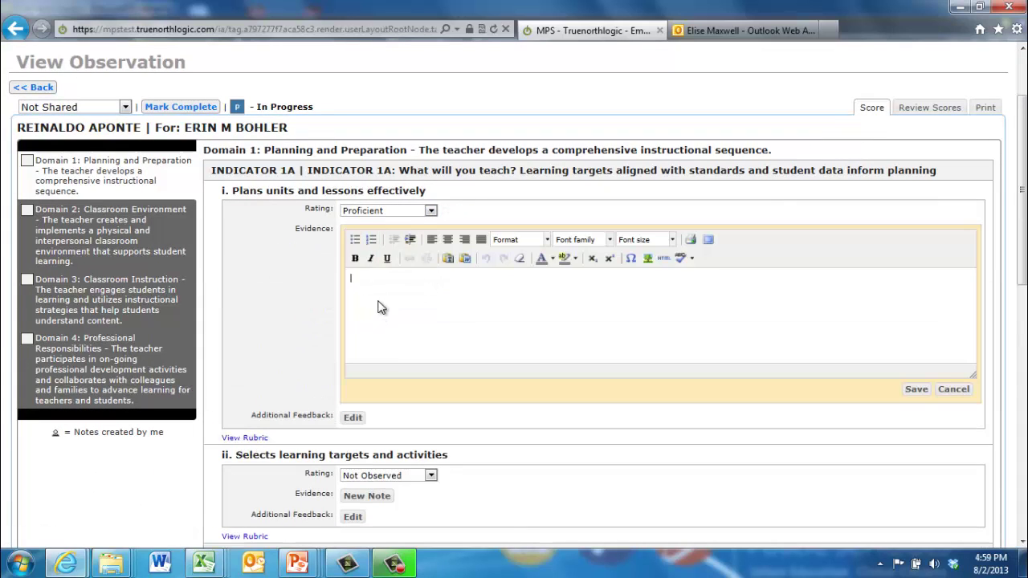
text(asfjasdjfasdfjasdfjasdfjasdfjasd)
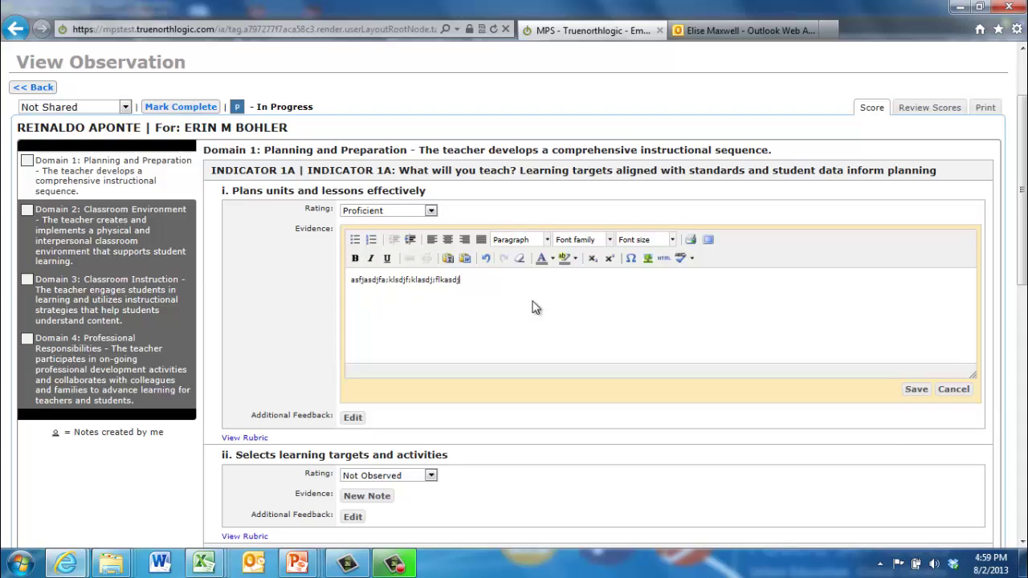
click(917, 390)
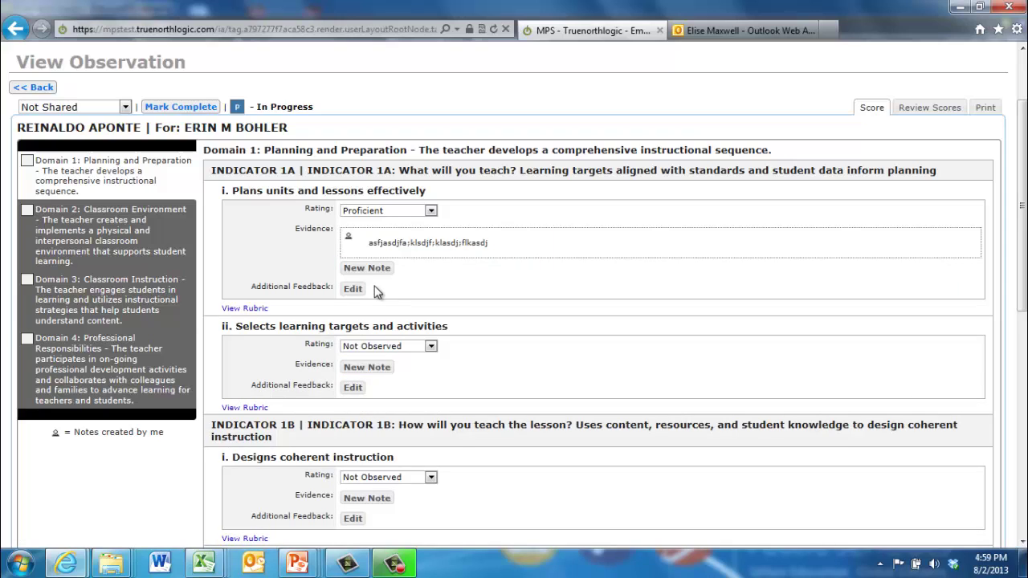
Look through the indicators of Domains 2, 3 and 4, and return to Domain 1
click(140, 237)
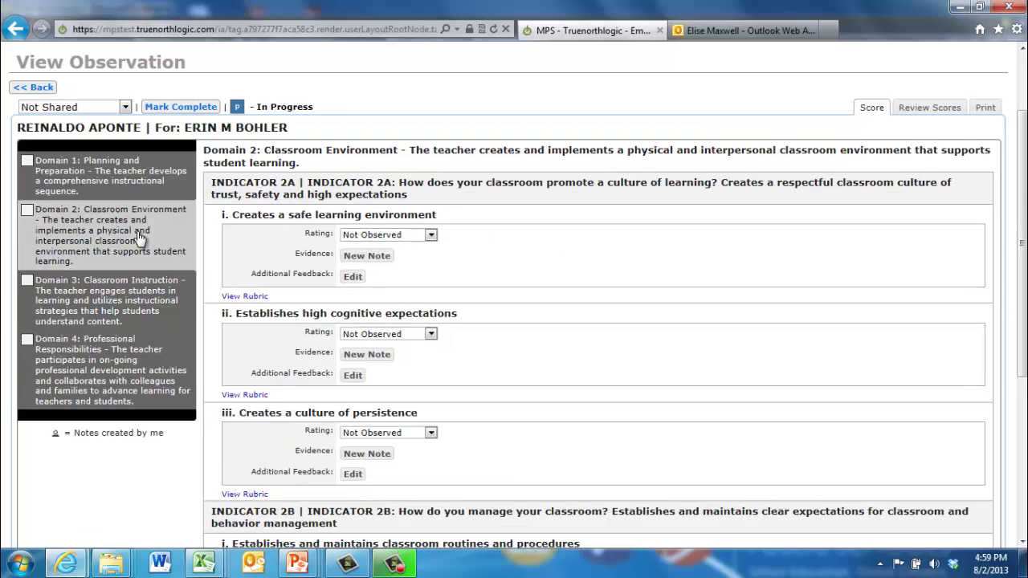
click(124, 305)
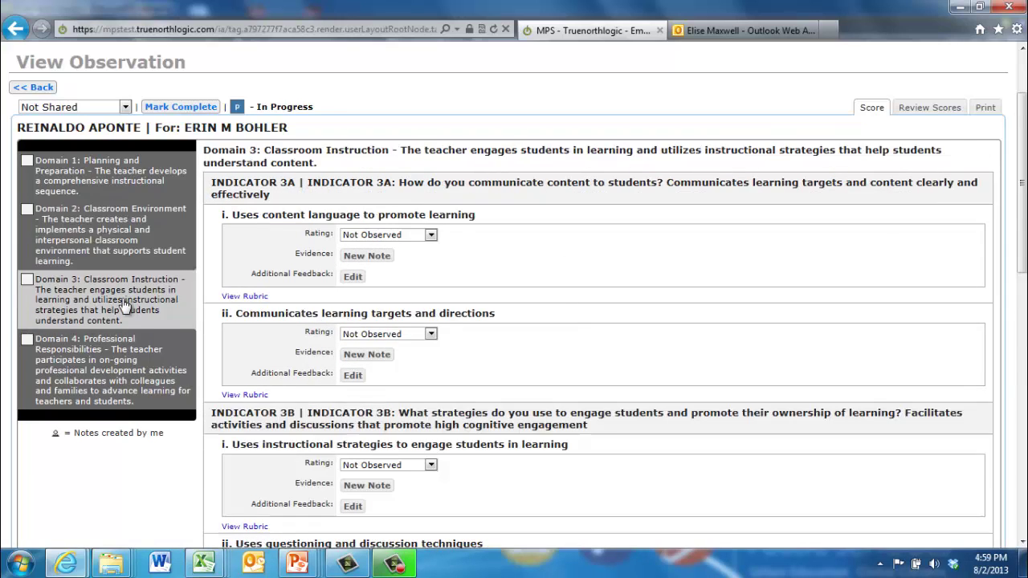
click(120, 351)
click(118, 178)
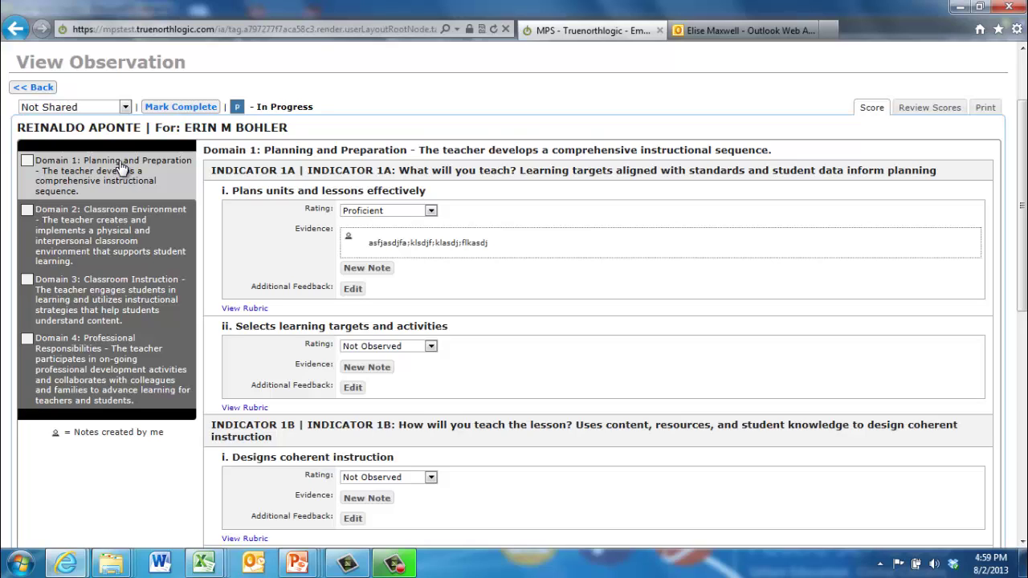
Set the observation's sharing status to Shared
click(125, 107)
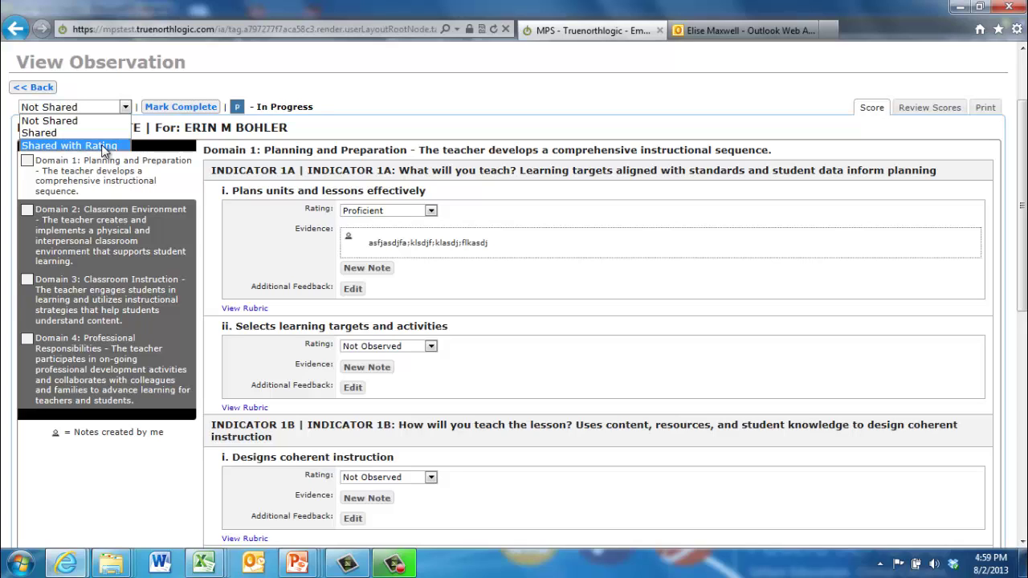
click(103, 132)
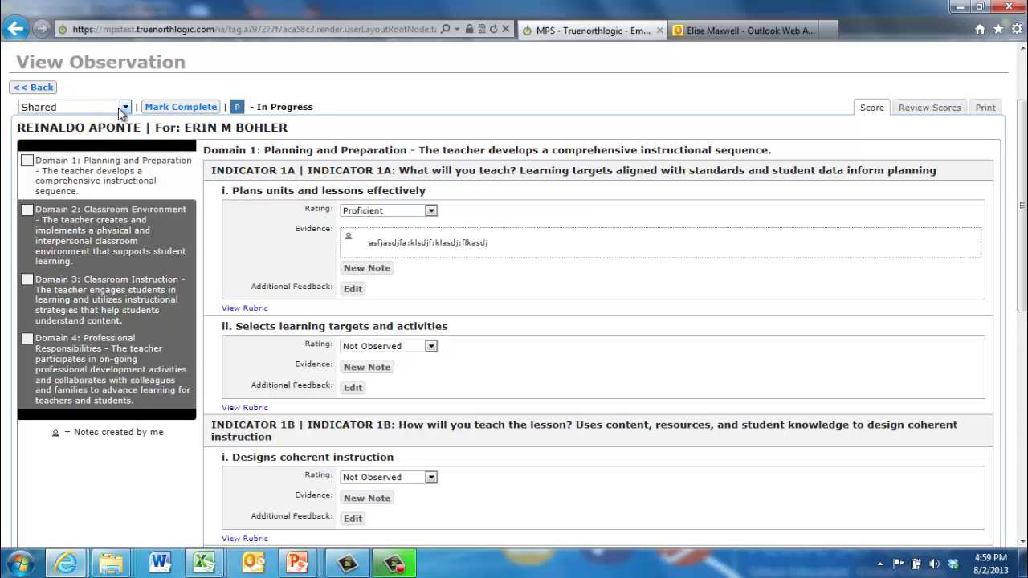
Mark the observation complete and set it back to in progress
click(177, 107)
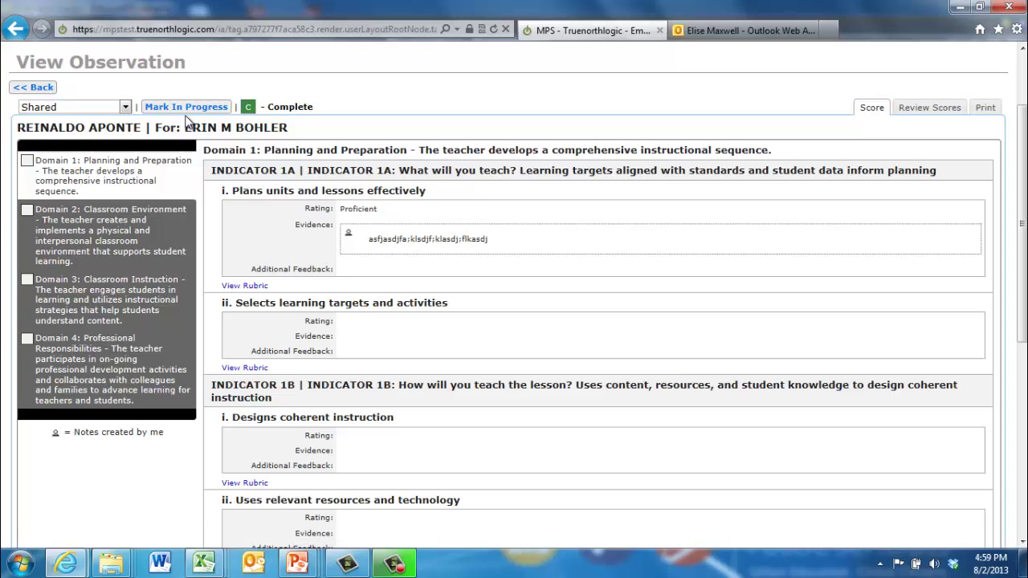
click(186, 108)
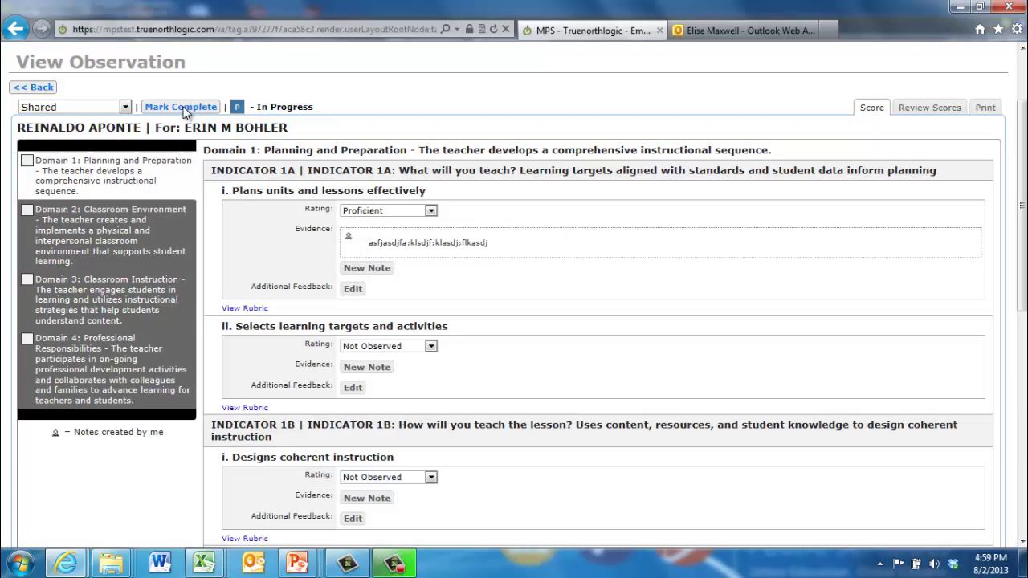
Return to the evaluation plan and mark the Observation Evidence and Performance Levels (Full) activity as complete
click(45, 87)
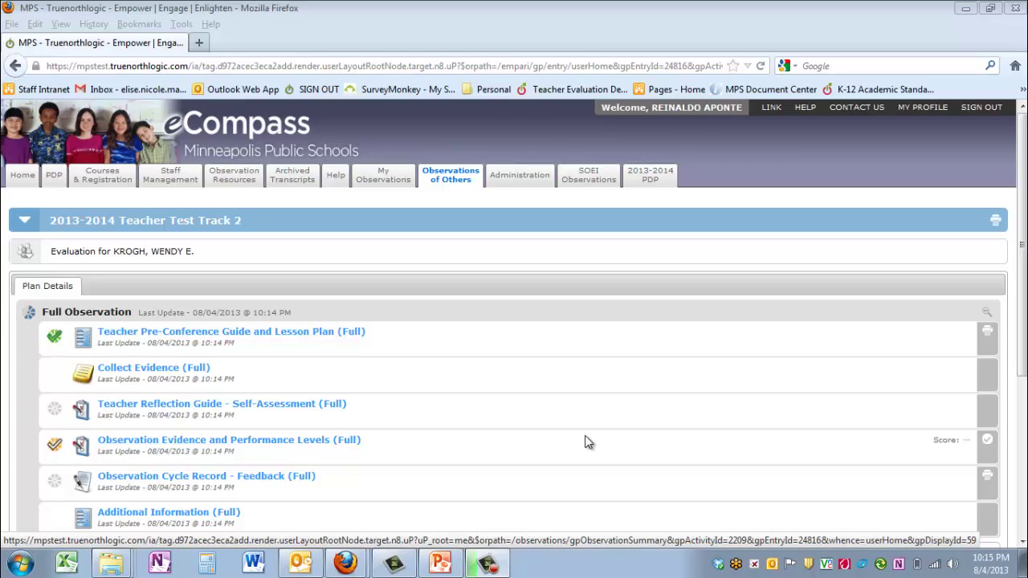
click(988, 444)
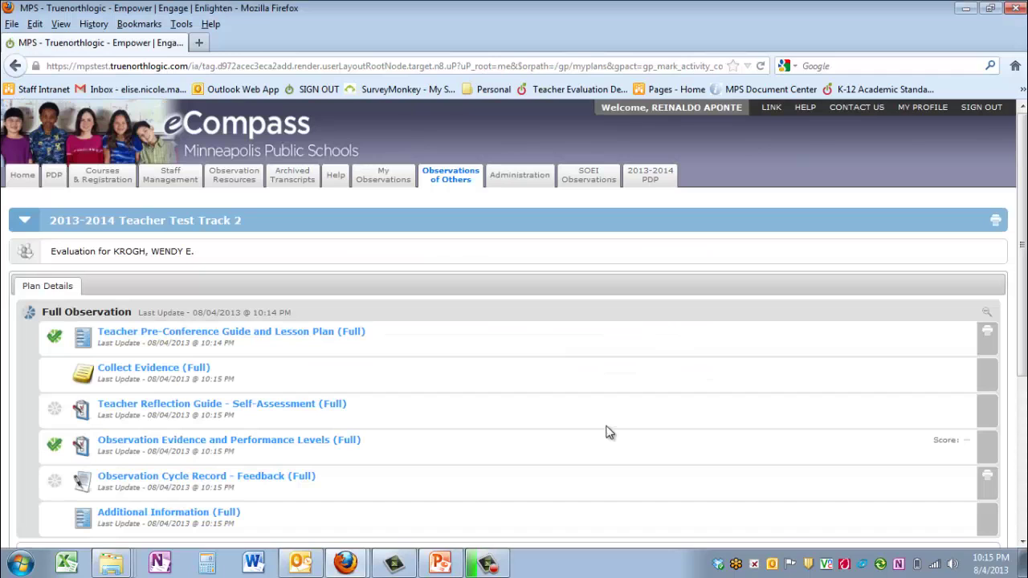
Open the Full Observation's Observation Cycle Record - Feedback form and finalize it with its fields left blank
scroll(1009, 352, down, 2)
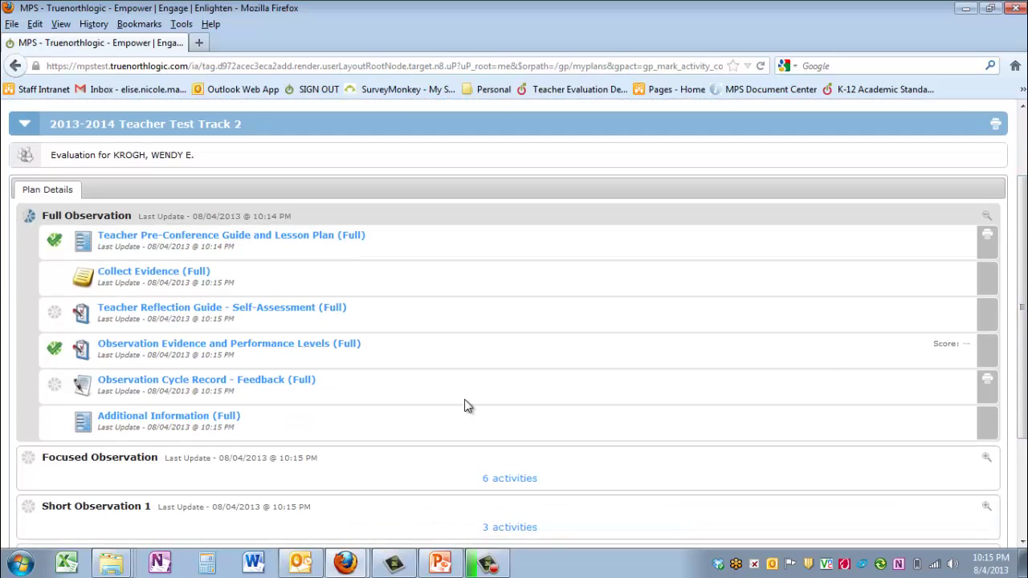
click(192, 381)
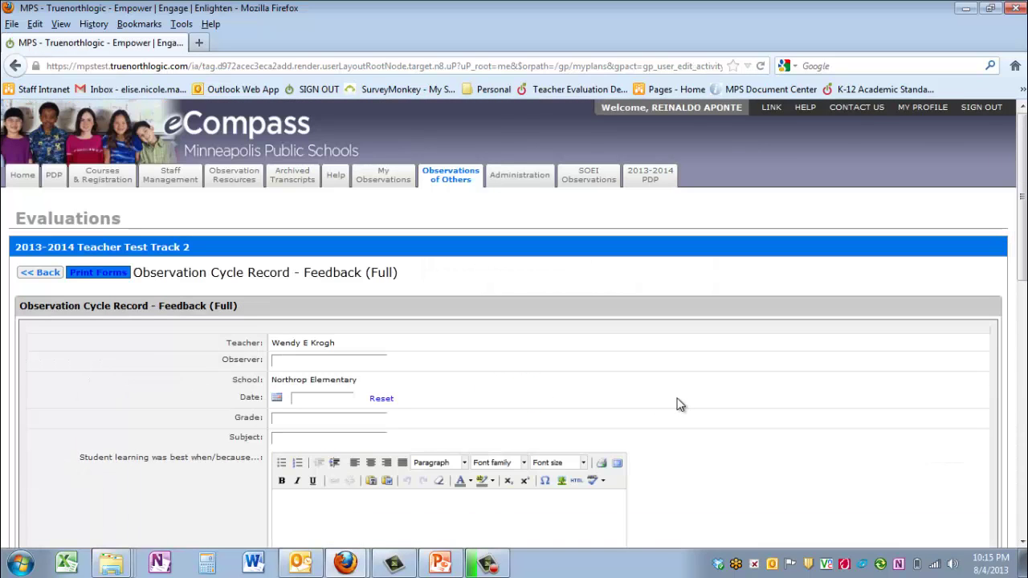
drag(1025, 219, 1025, 414)
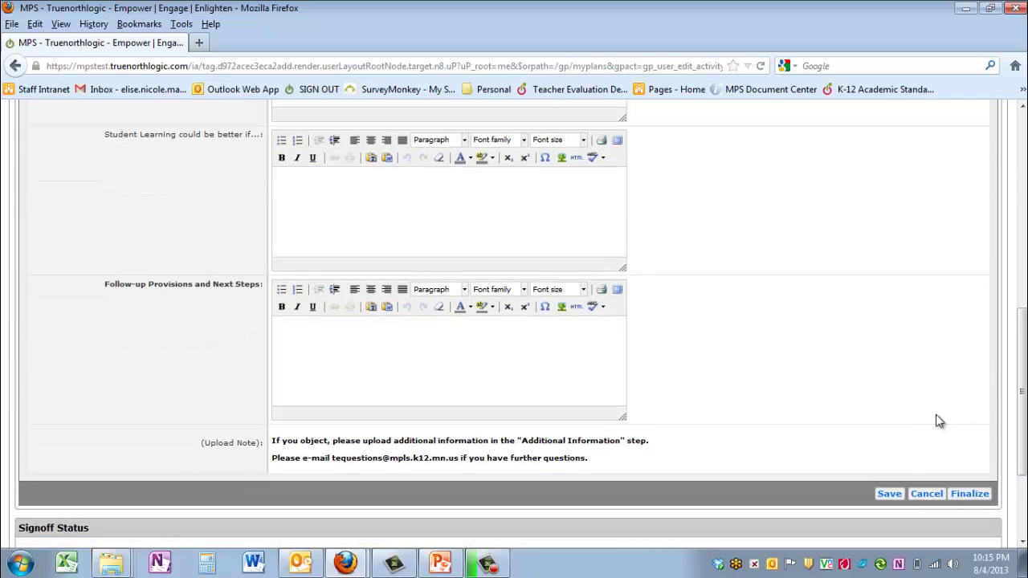
click(970, 494)
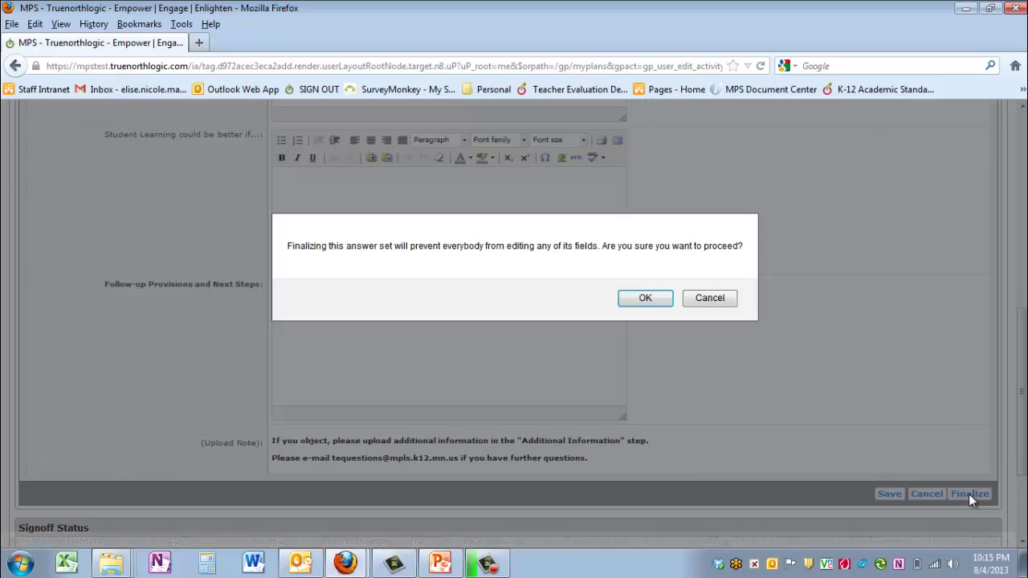
click(648, 298)
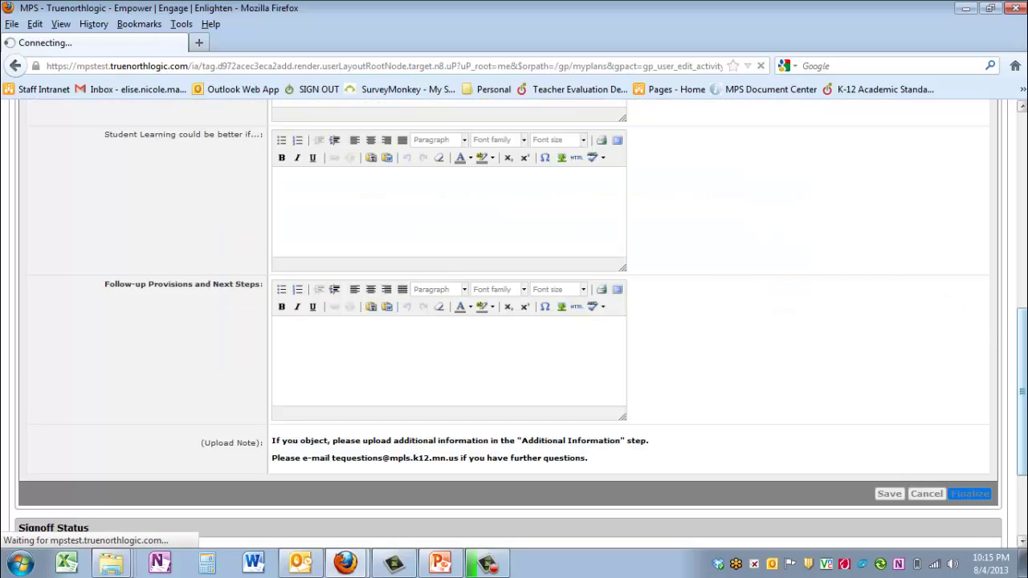
Share the finalized Observation Cycle Record - Feedback (Full) with everybody who has access to it
scroll(1024, 361, up, 5)
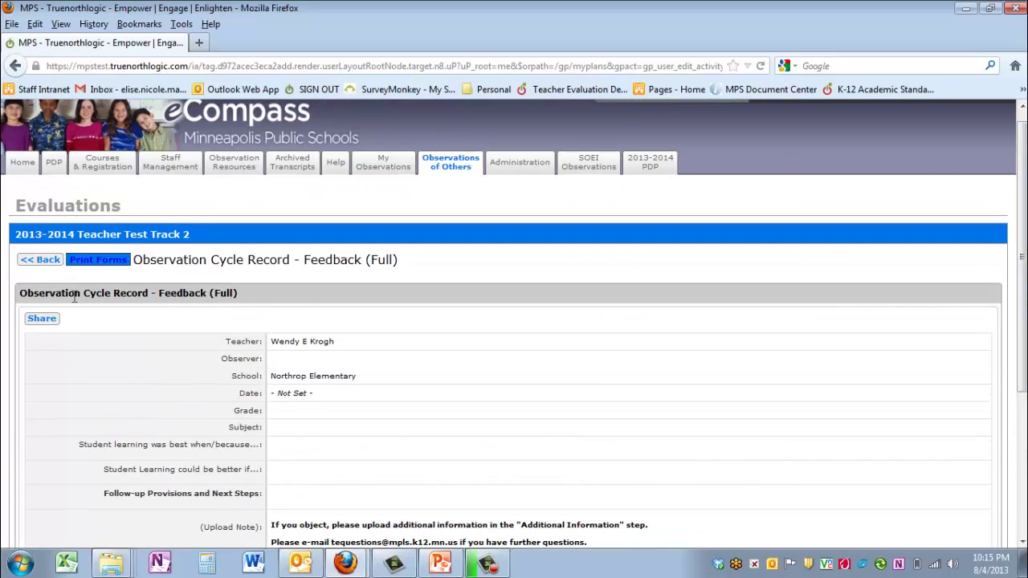
click(45, 318)
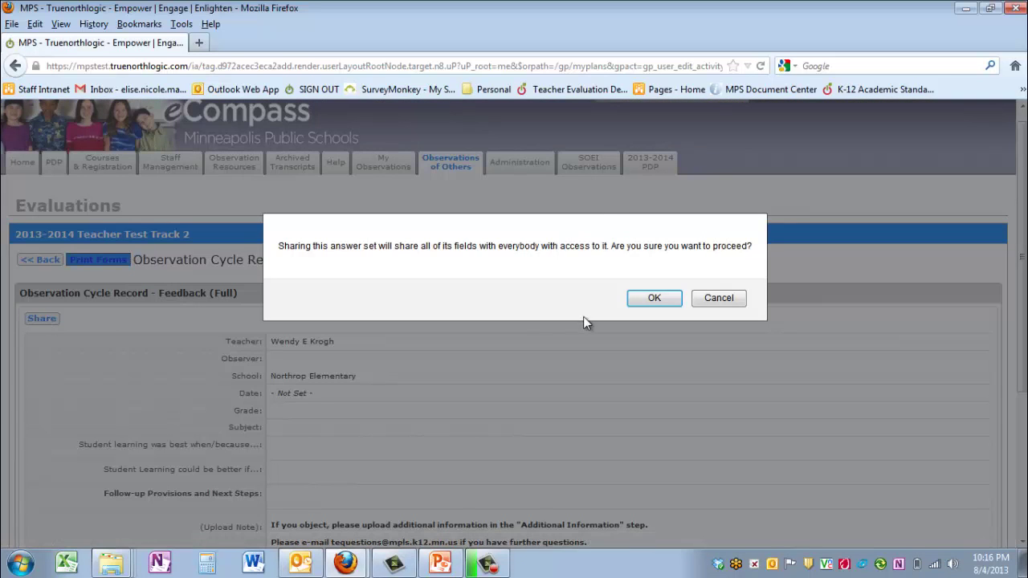
click(654, 298)
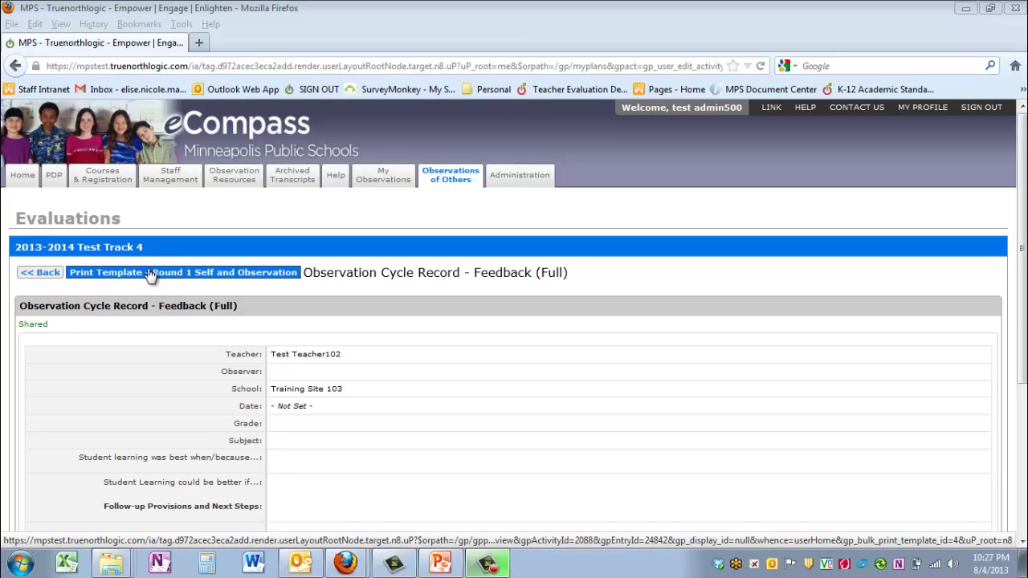
Preview the Round 1 Self and Observation print template, look over its four domains, and close the preview
click(149, 273)
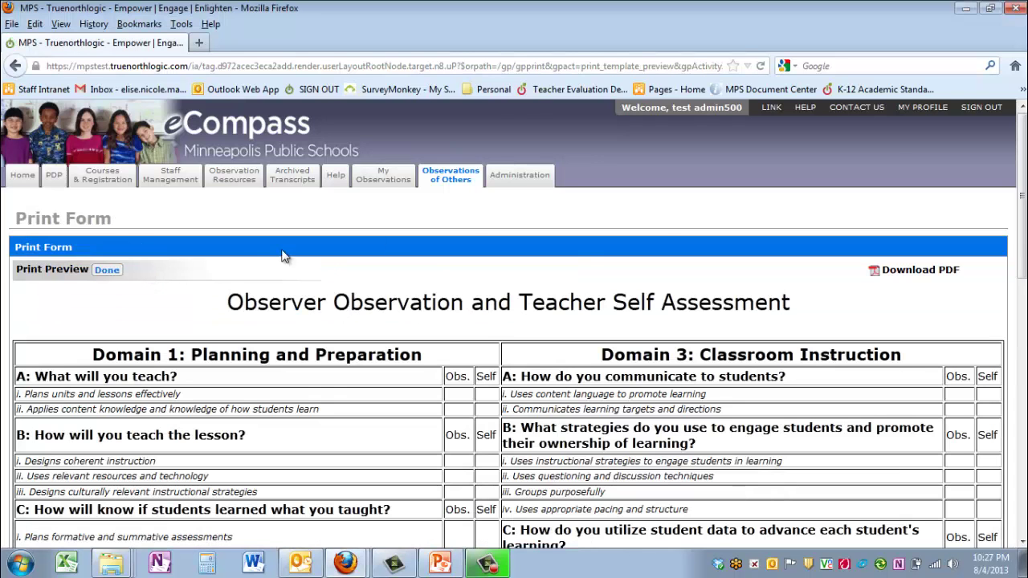
scroll(539, 238, down, 3)
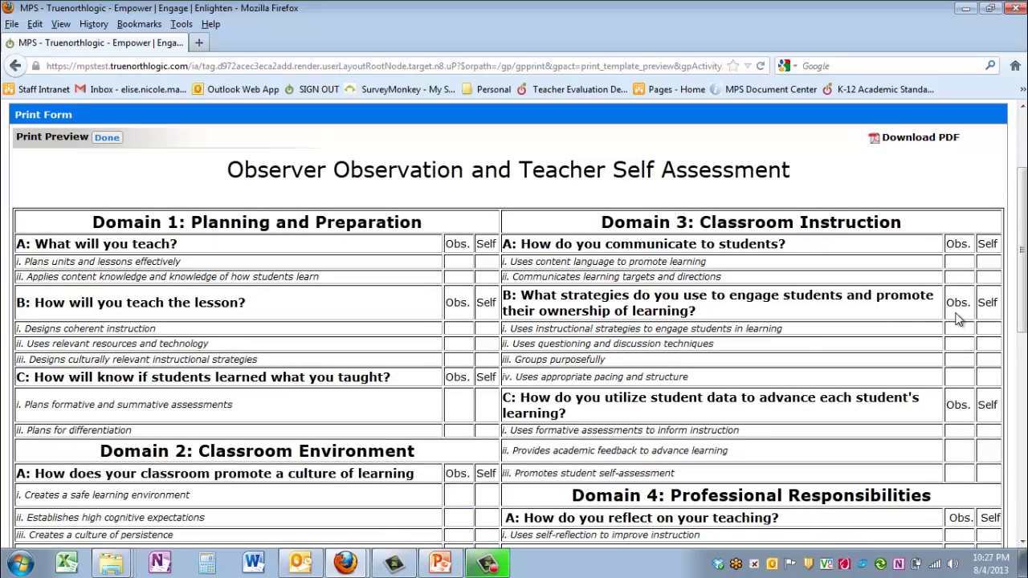
drag(1018, 210, 1023, 272)
scroll(474, 228, up, 6)
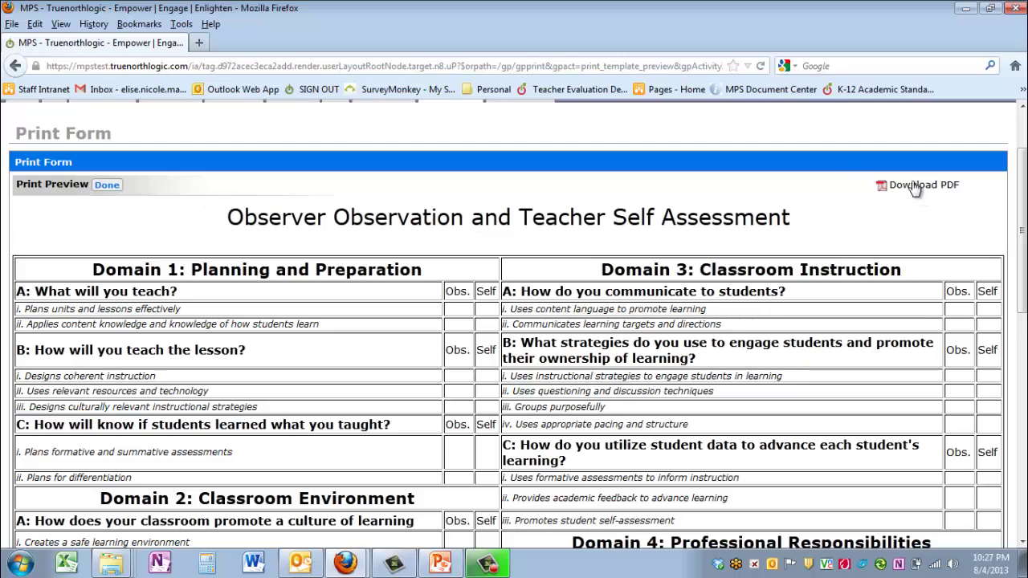
click(105, 187)
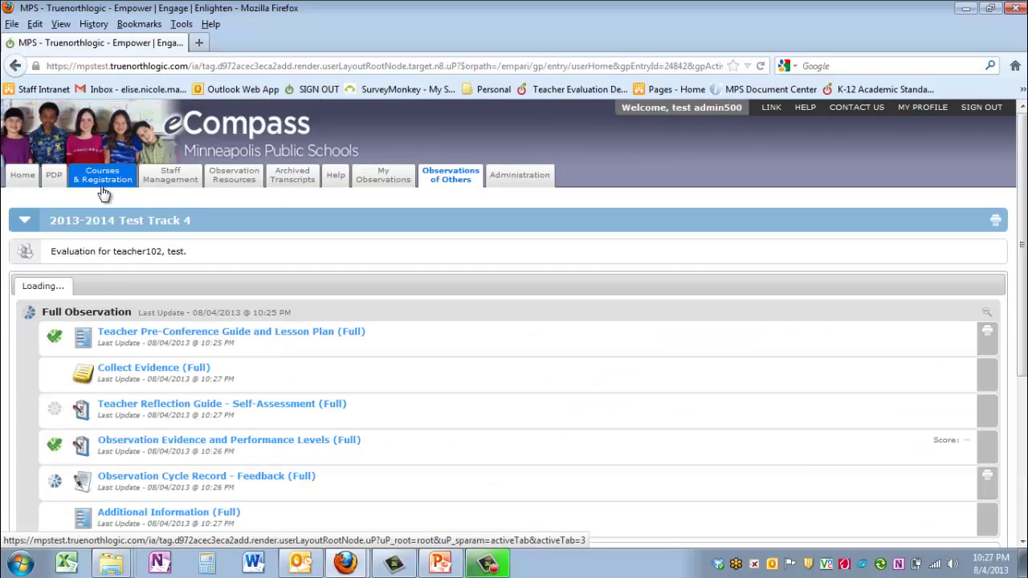
Reopen the Observation Cycle Record - Feedback (Full), accept it in the signoff section, and check the signoff status
click(254, 481)
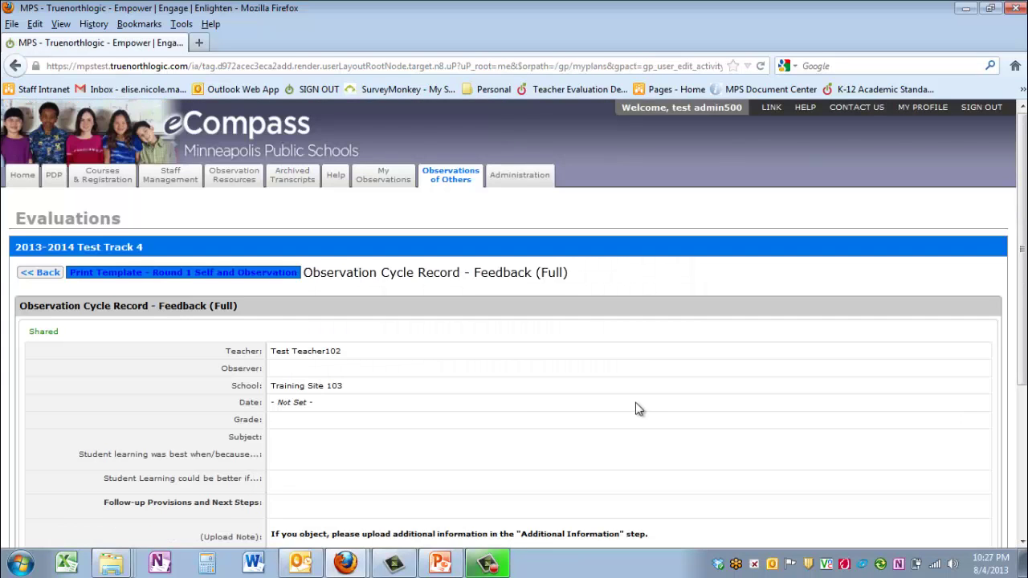
scroll(802, 441, down, 5)
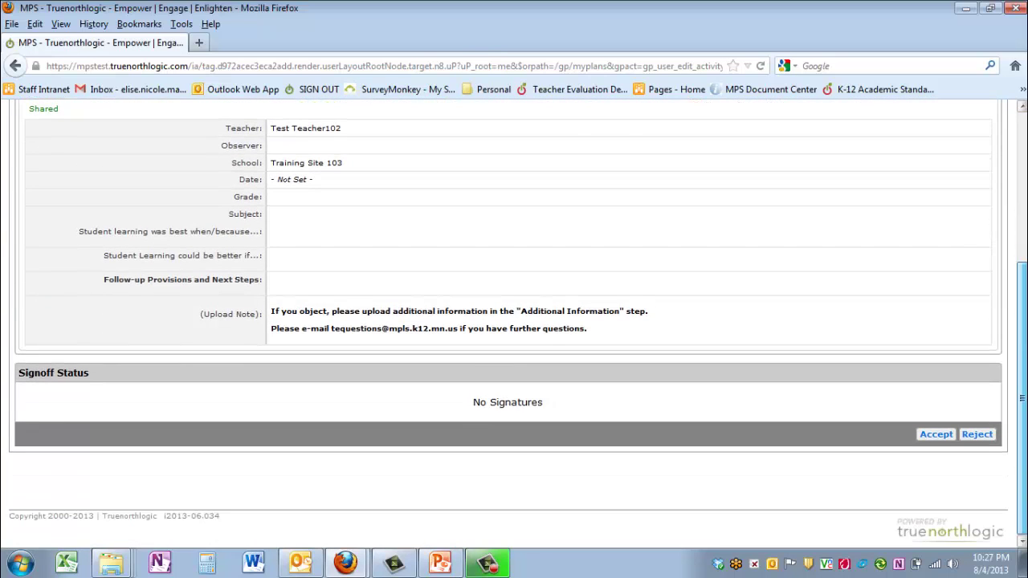
click(934, 436)
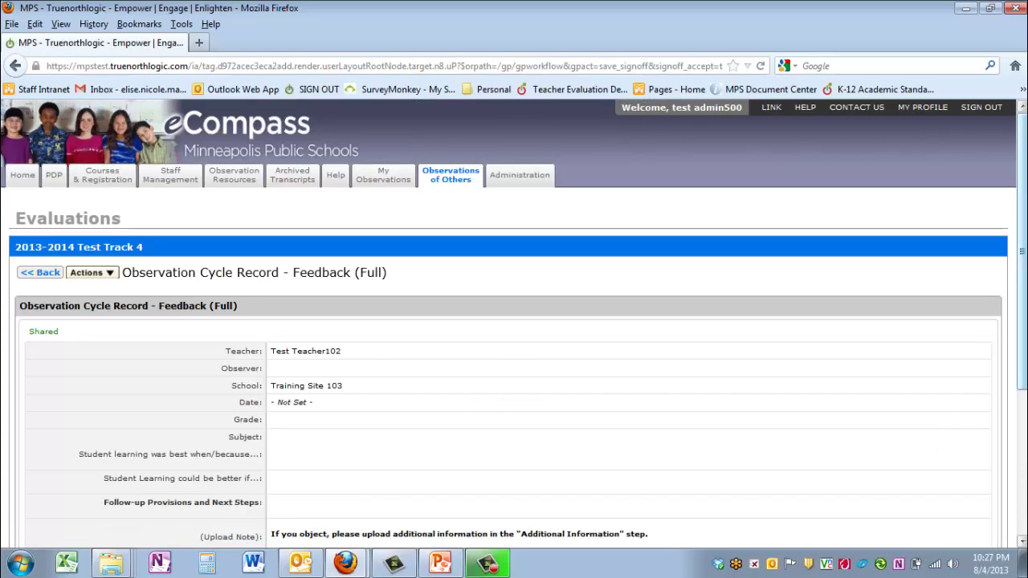
drag(1023, 239, 1022, 424)
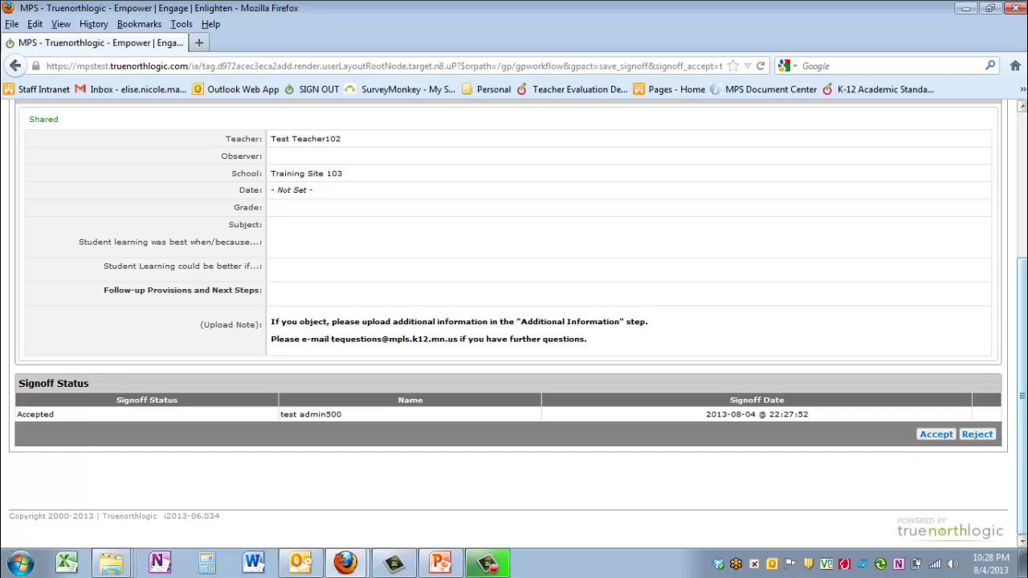
scroll(514, 322, up, 5)
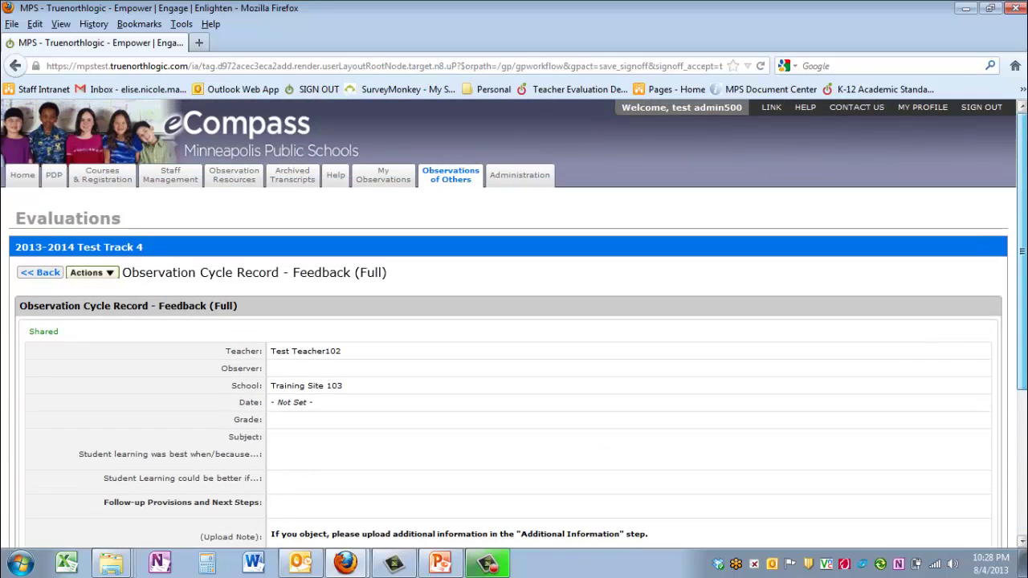
Return to the evaluation plan and mark the Observation Cycle Record - Feedback (Full) activity as complete
click(50, 277)
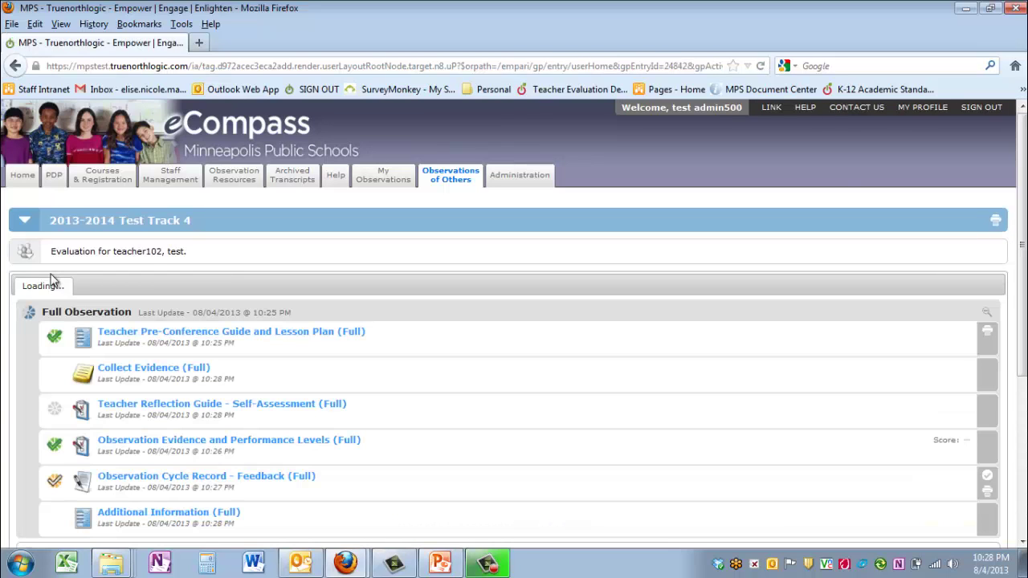
drag(1018, 281, 1019, 315)
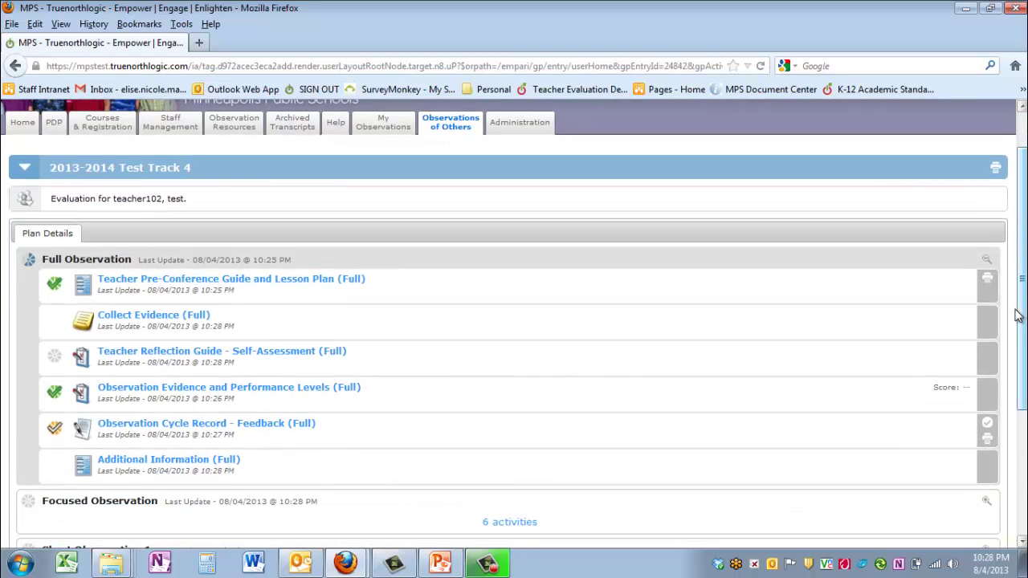
click(986, 424)
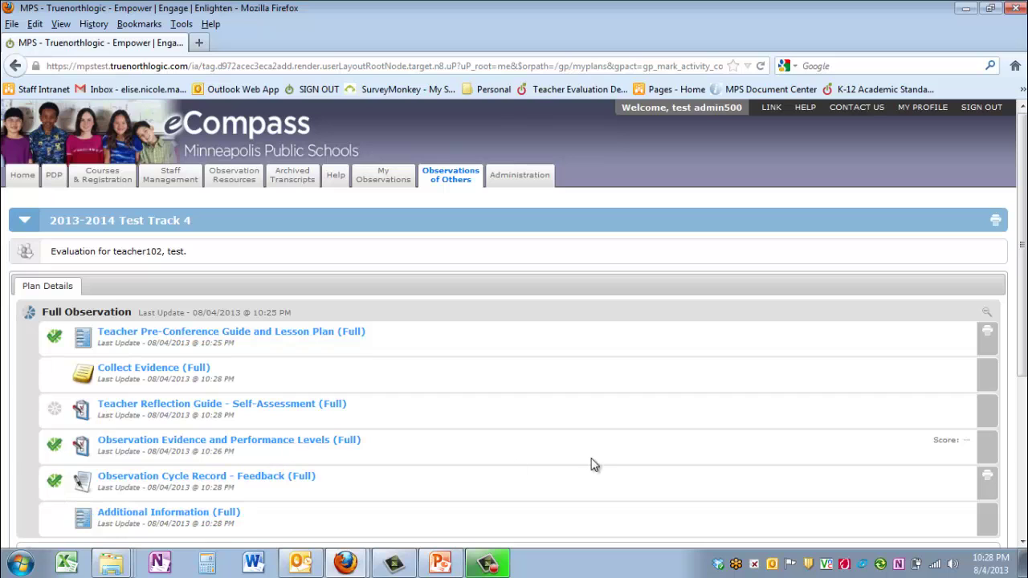
Collapse the Full Observation, look at the Short Observation 1 activities, and expand the Focused Observation
scroll(1021, 321, down, 2)
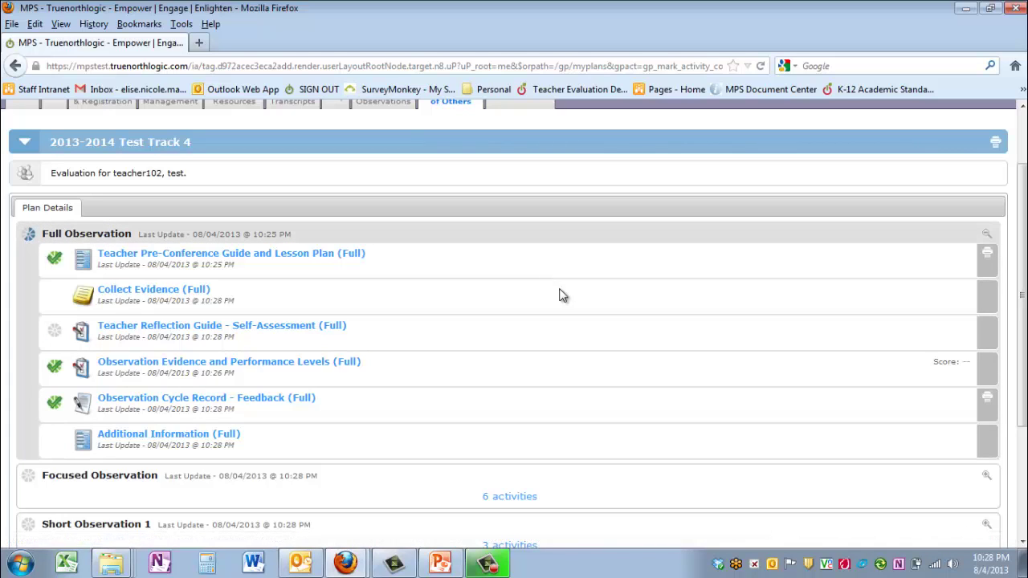
click(935, 237)
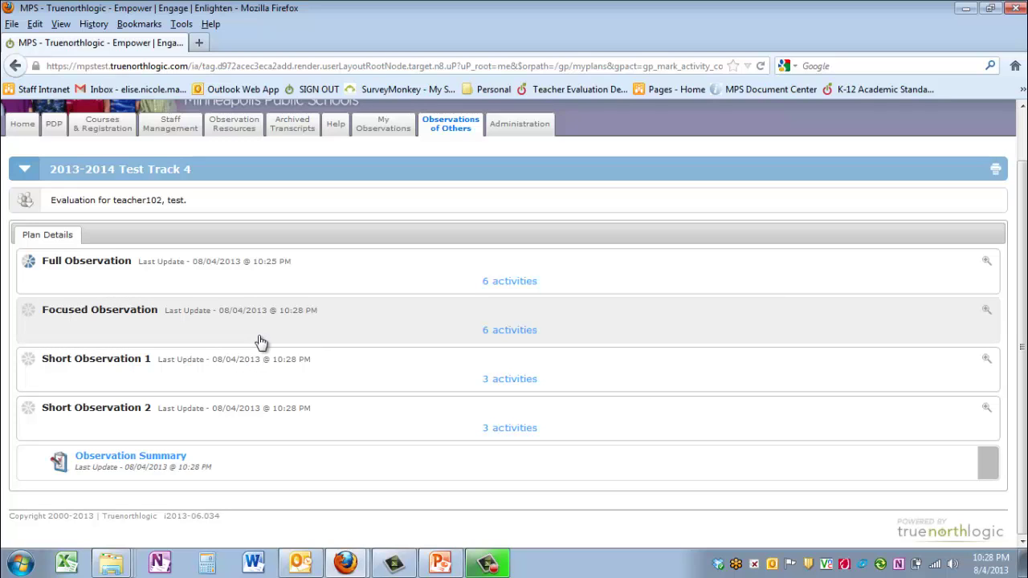
click(255, 370)
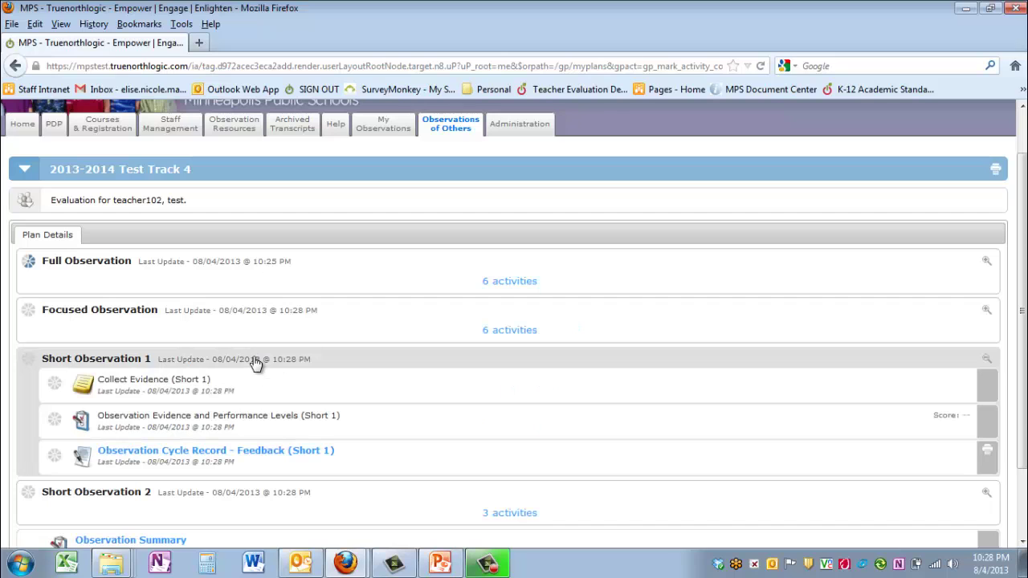
click(255, 365)
click(254, 344)
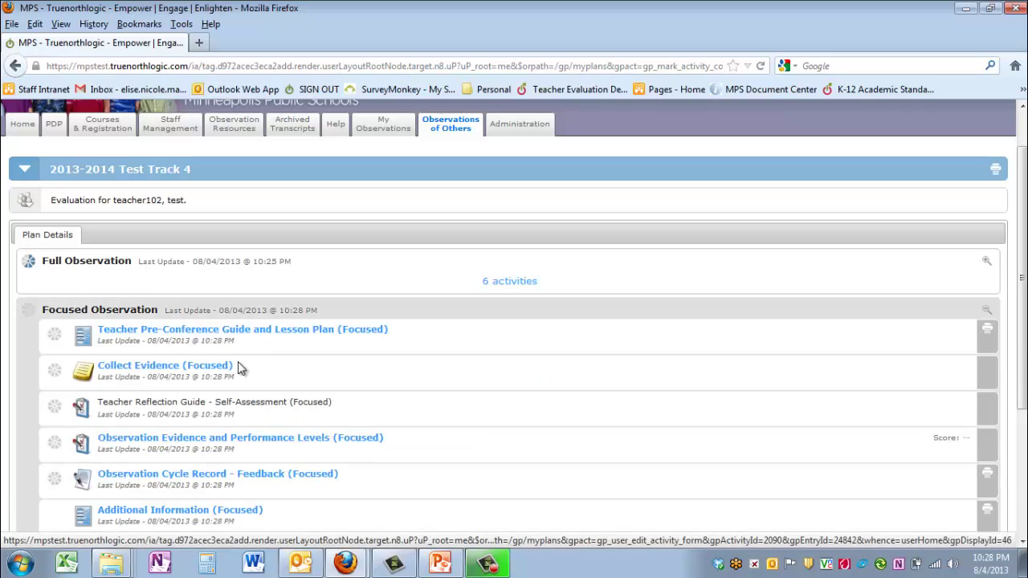
Start a new Focused Pre-Conference Guide, look over its selectable focus elements, and return to the evaluation plan
click(286, 332)
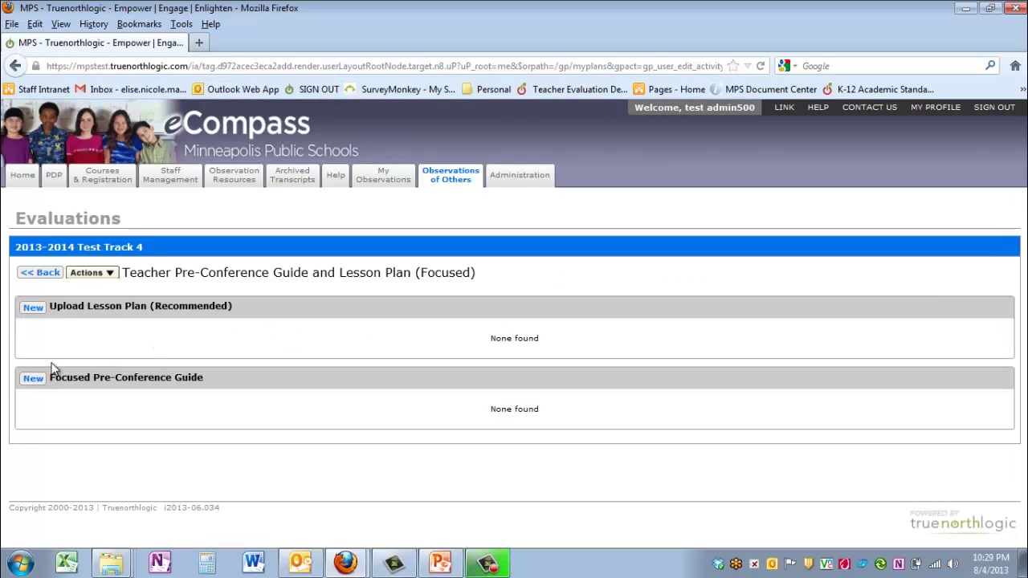
click(32, 381)
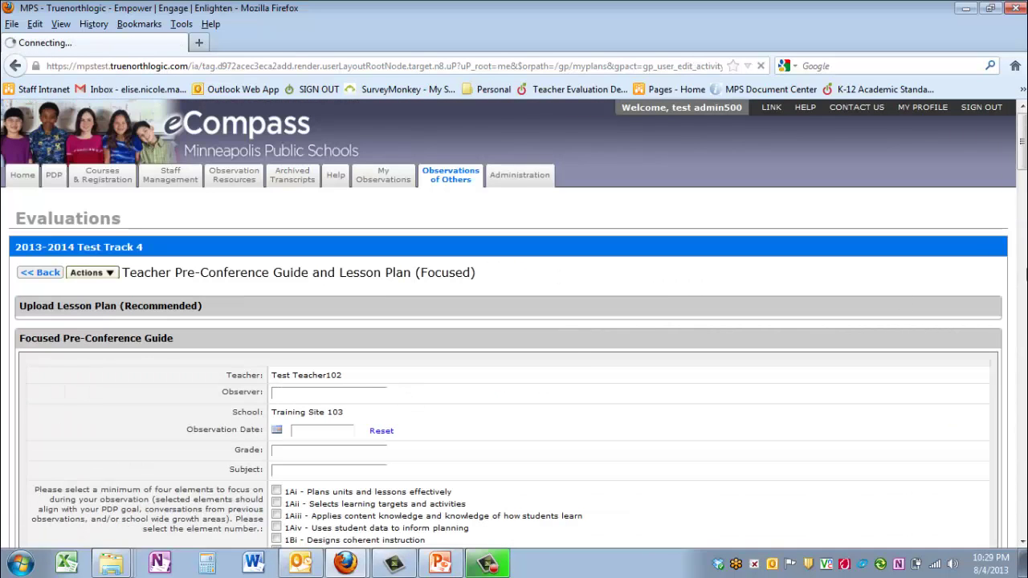
scroll(420, 220, down, 5)
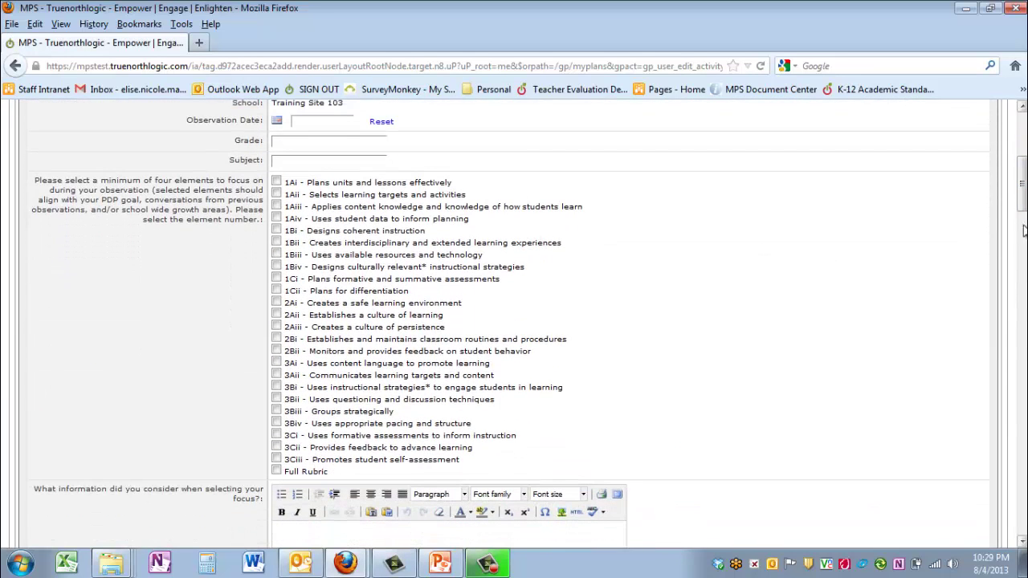
drag(1022, 184, 1023, 141)
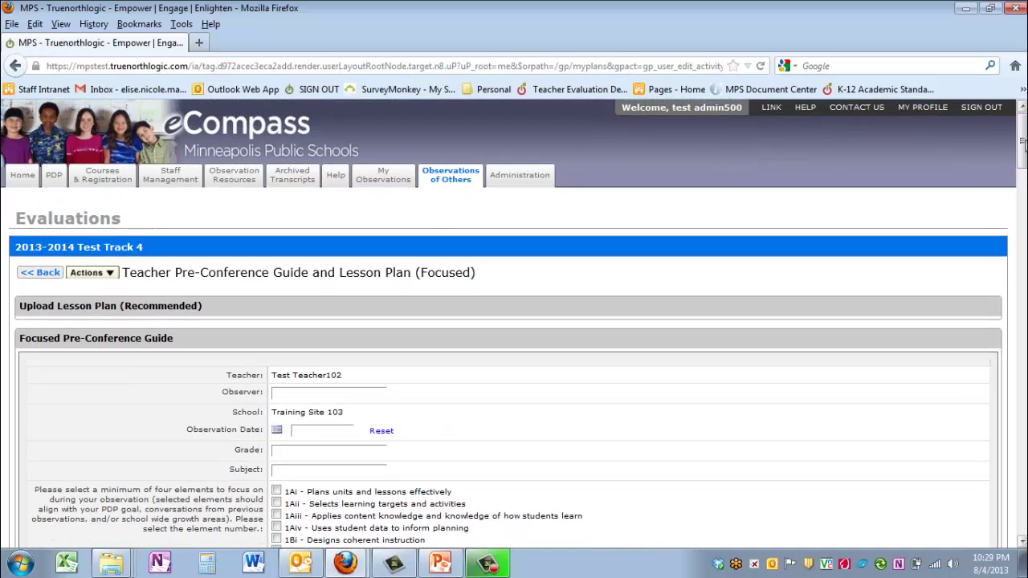
click(35, 274)
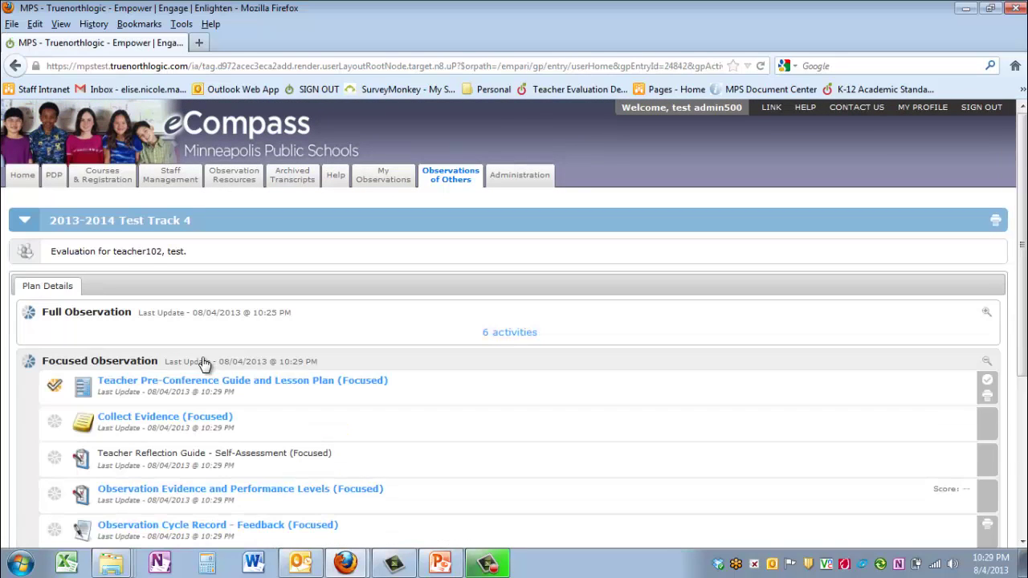
Collapse the Focused Observation, examine the ratings grid in the Observation Summary, and return to the evaluation plan
click(205, 365)
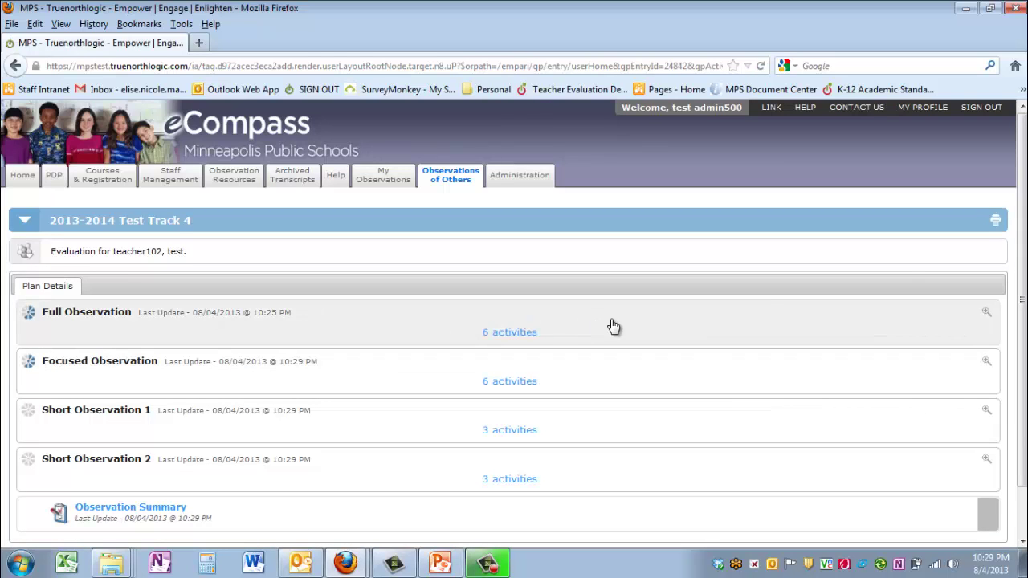
scroll(1023, 334, down, 1)
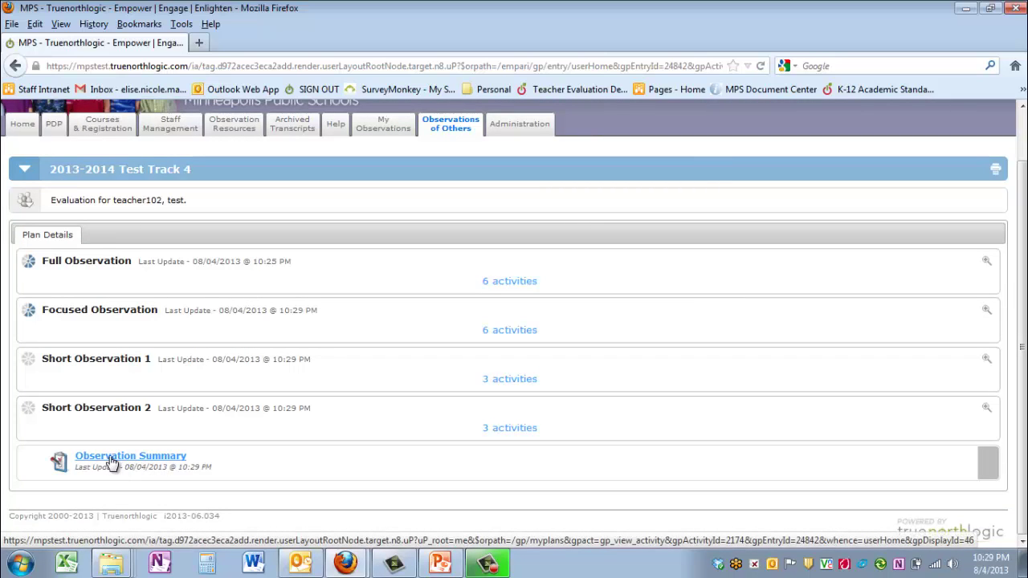
click(112, 459)
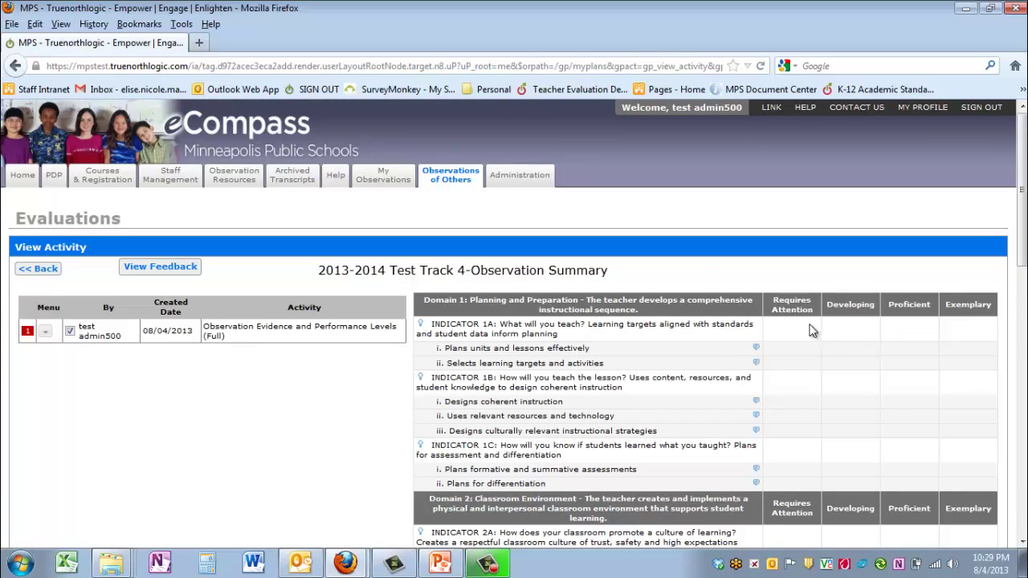
scroll(987, 239, down, 3)
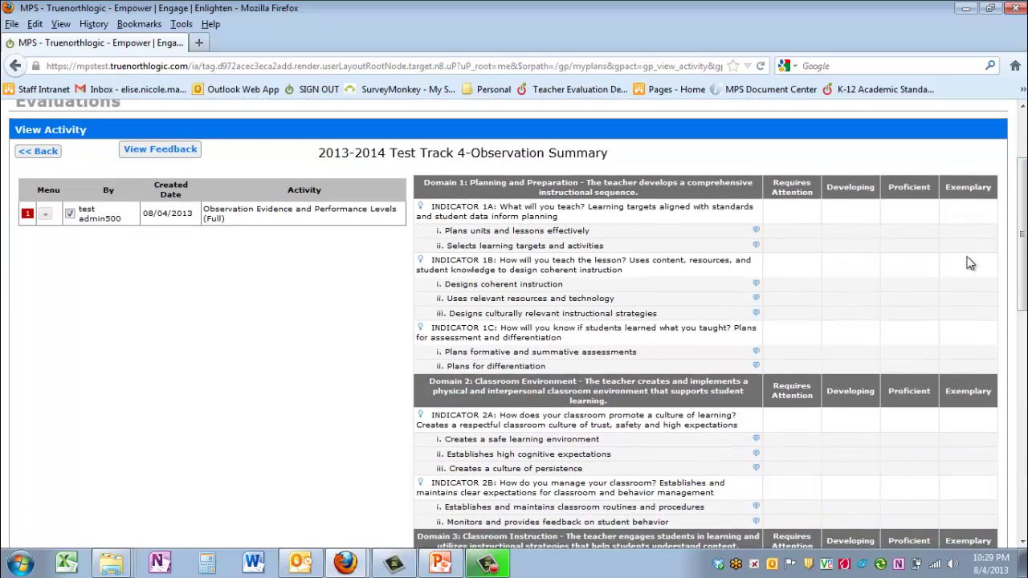
mouse_move(1024, 258)
mouse_down()
mouse_move(1023, 341)
mouse_move(1024, 228)
mouse_move(1024, 251)
mouse_up()
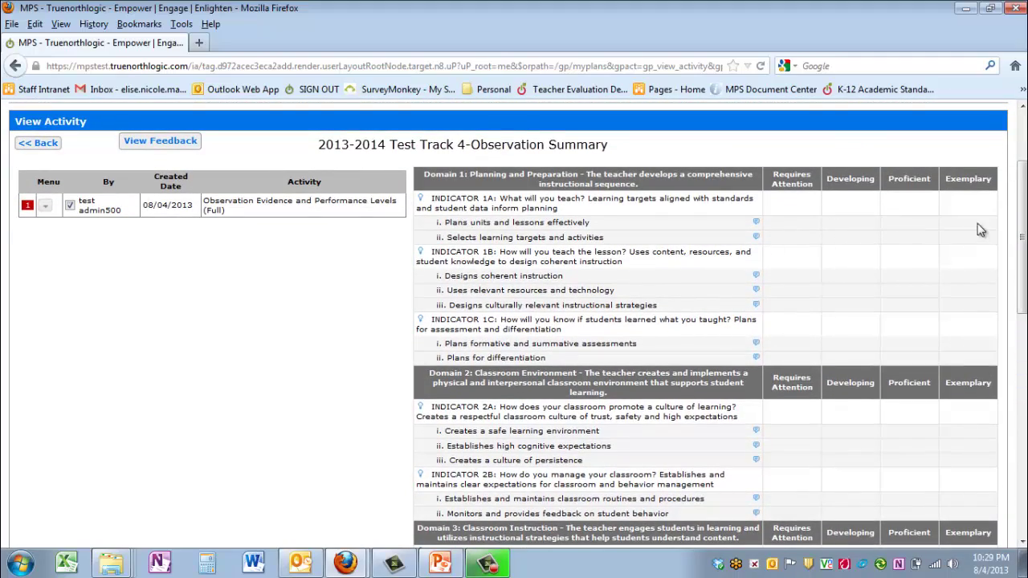
drag(1023, 219, 1023, 193)
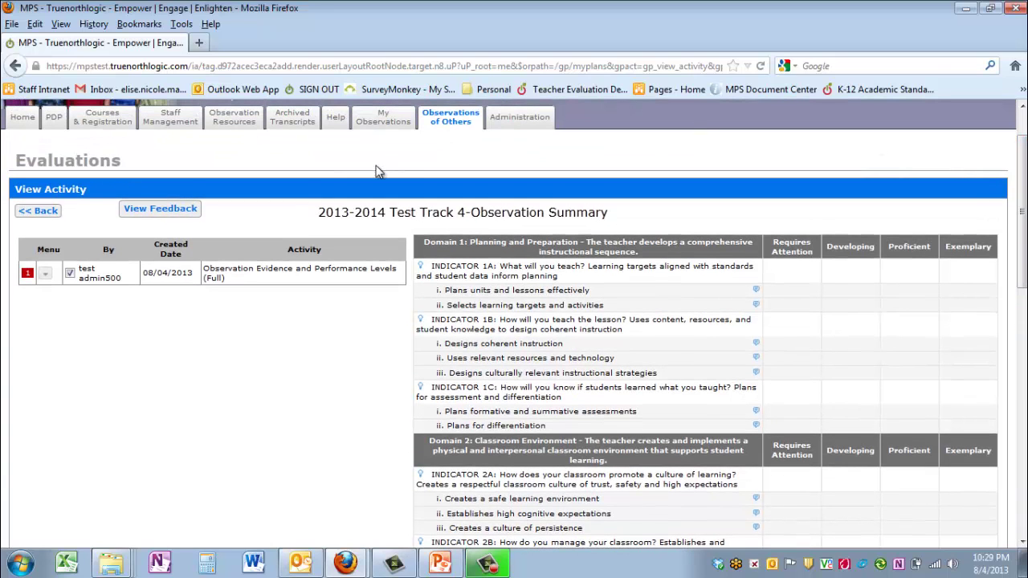
click(39, 211)
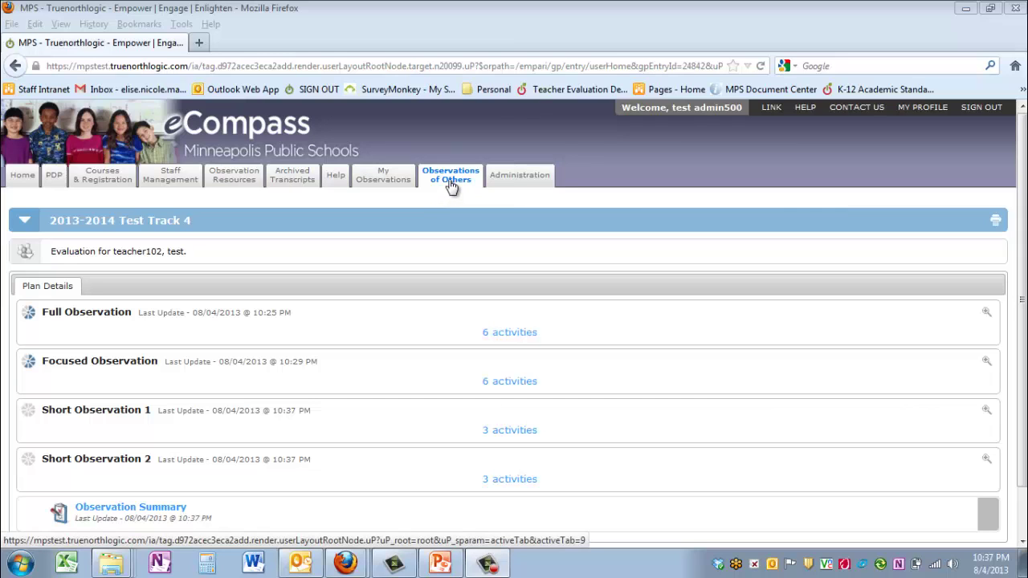
View the list of all evaluations of others, and go to the home page
click(451, 185)
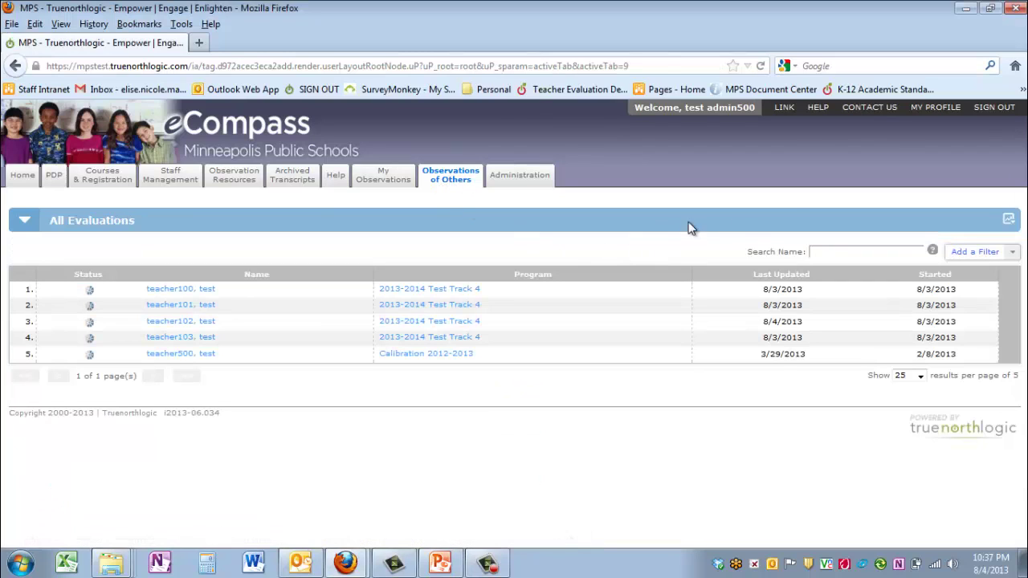
click(1008, 224)
click(23, 179)
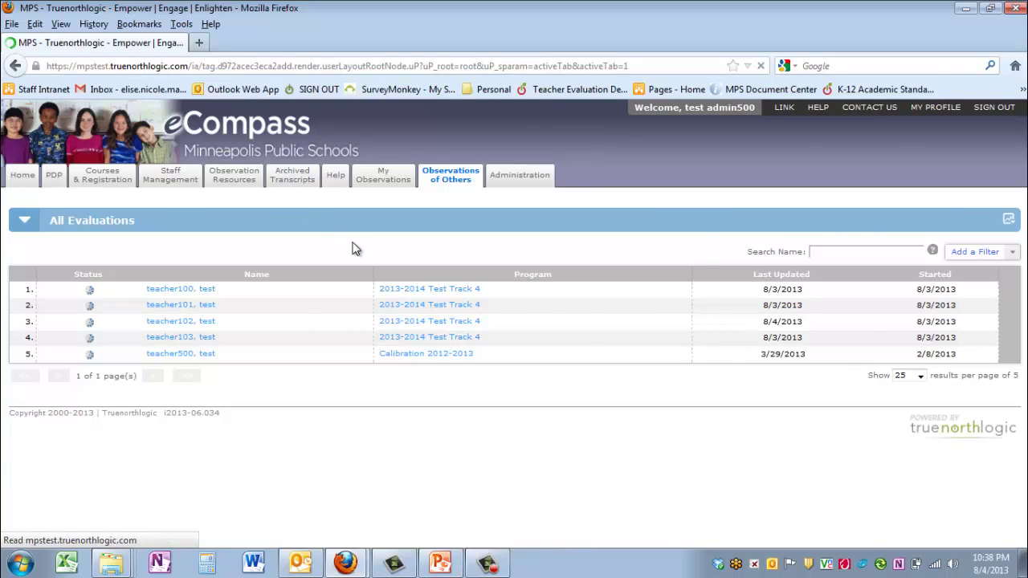